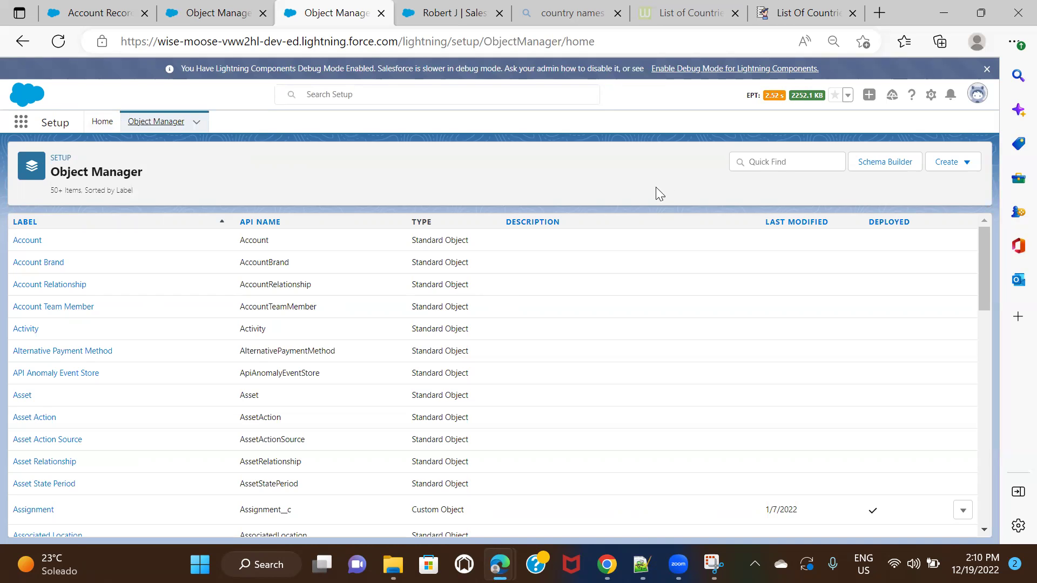
Find the Employee object by searching for "empl" and open its list of fields and relationships.
{"action": "left_click", "coordinate": [778, 162]}
{"action": "type", "text": "empl"}
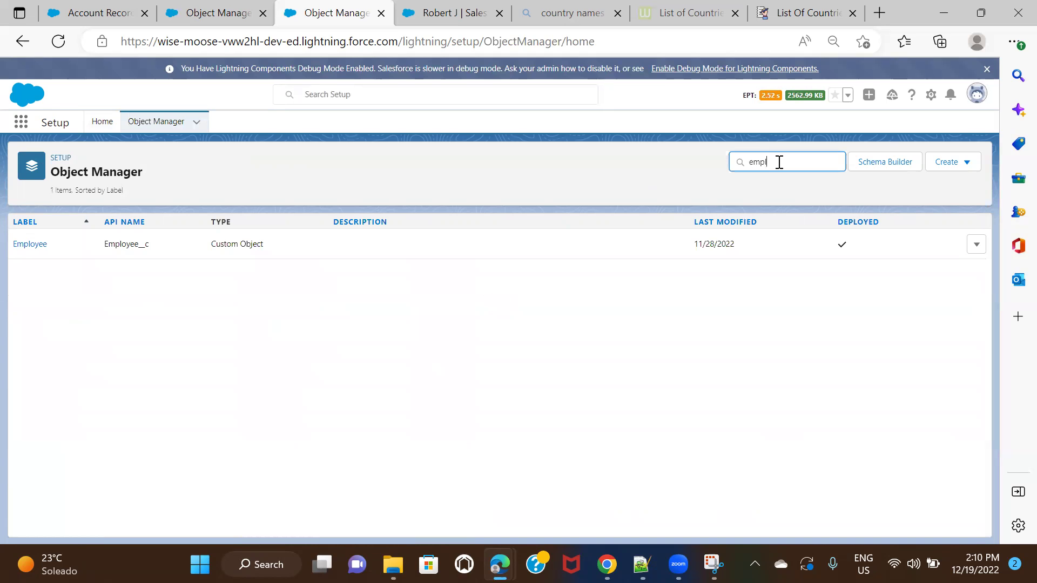
{"action": "left_click", "coordinate": [26, 241]}
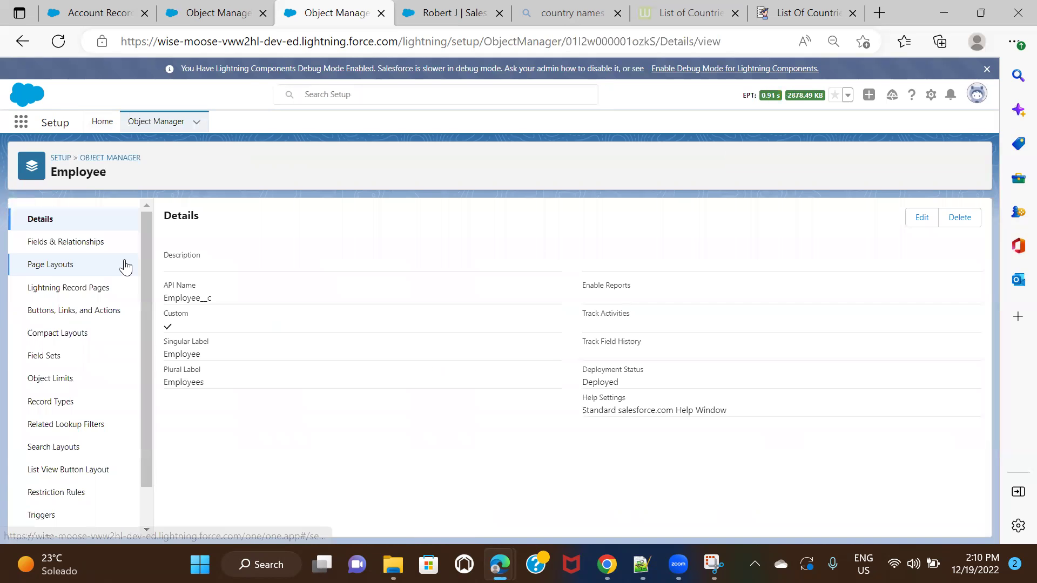
{"action": "left_click", "coordinate": [84, 243]}
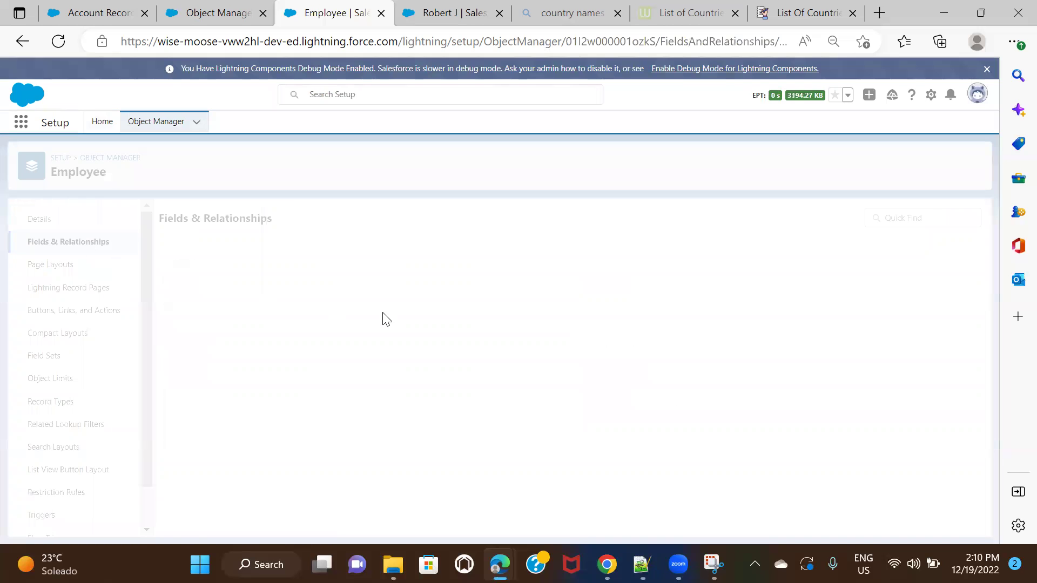
{"action": "scroll", "coordinate": [381, 307], "scroll_direction": "down", "scroll_amount": 1}
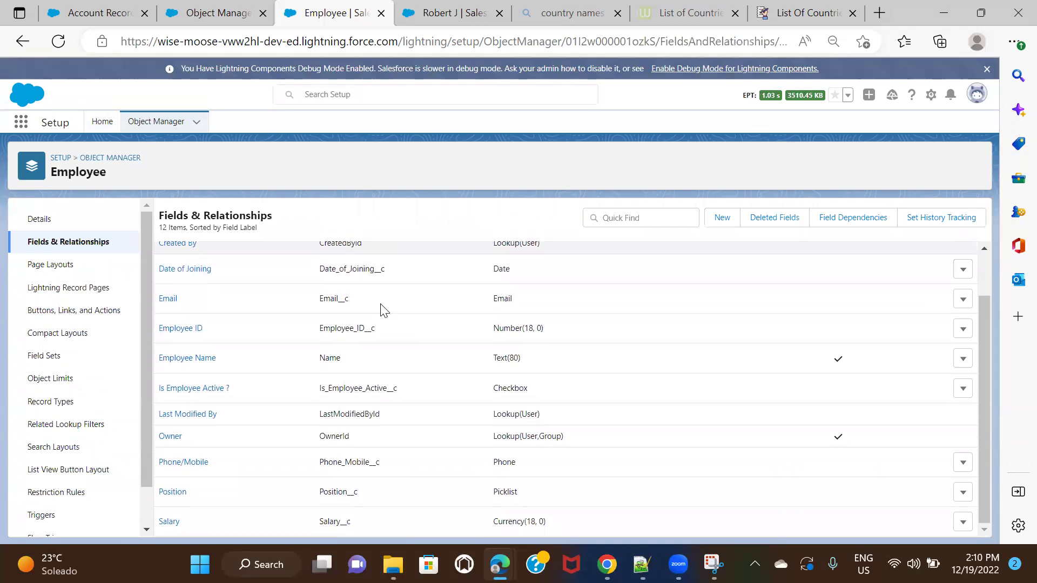
{"action": "scroll", "coordinate": [381, 309], "scroll_direction": "up", "scroll_amount": 1}
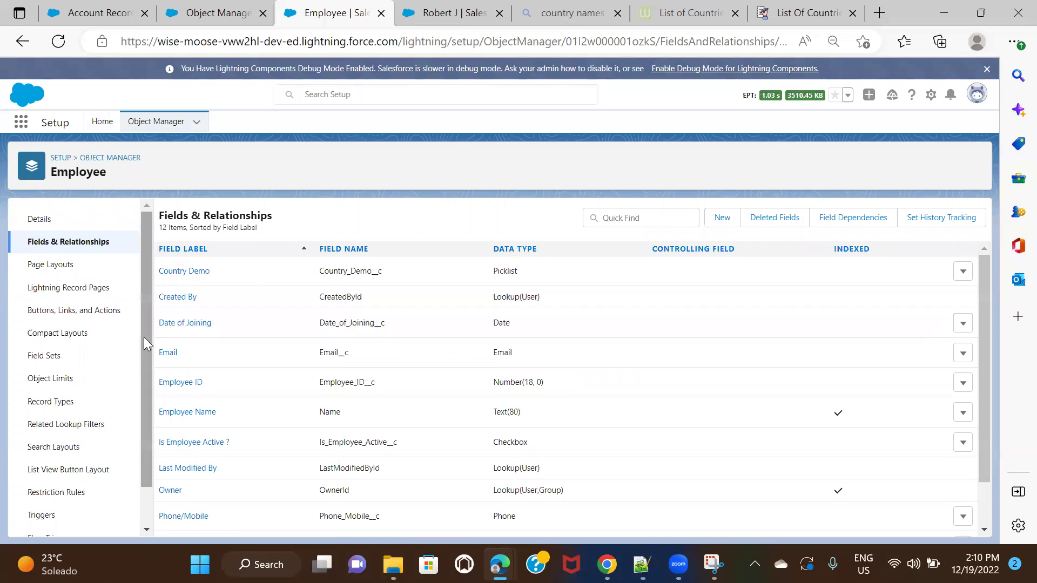
Open the Country Demo picklist field and review its definition and country values.
{"action": "left_click", "coordinate": [184, 271]}
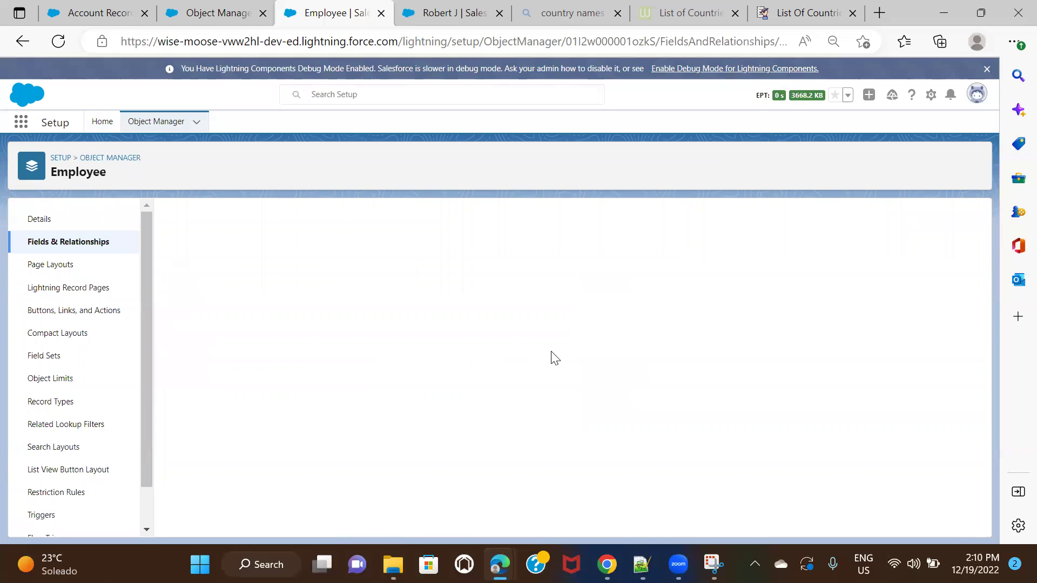
{"action": "scroll", "coordinate": [553, 357], "scroll_direction": "down", "scroll_amount": 4}
{"action": "scroll", "coordinate": [556, 357], "scroll_direction": "down", "scroll_amount": 3}
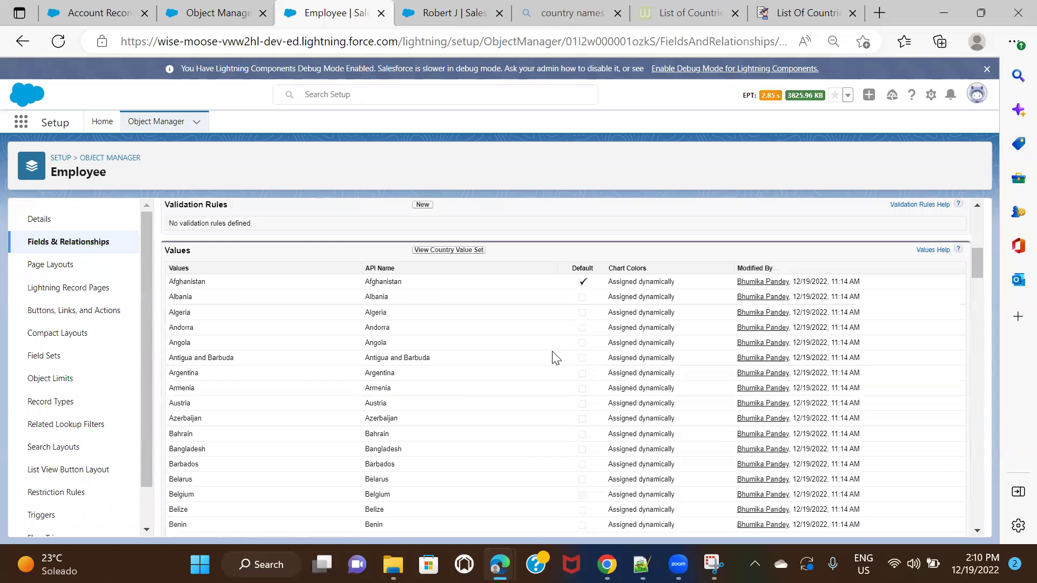
{"action": "scroll", "coordinate": [554, 358], "scroll_direction": "down", "scroll_amount": 9}
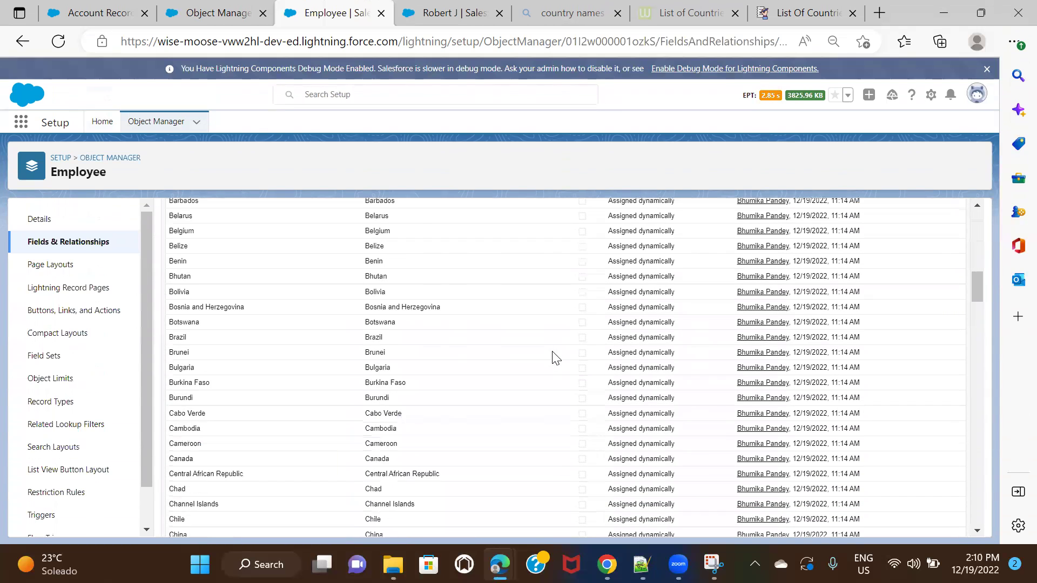
{"action": "scroll", "coordinate": [553, 357], "scroll_direction": "up", "scroll_amount": 15}
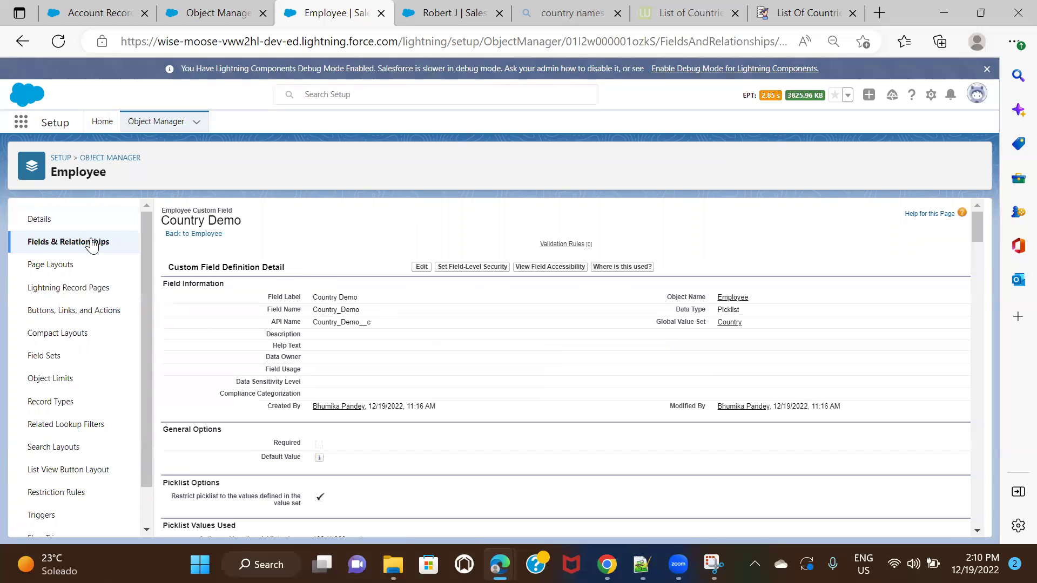
Start a new custom field on the Employee object with the Picklist data type.
{"action": "left_click", "coordinate": [87, 241]}
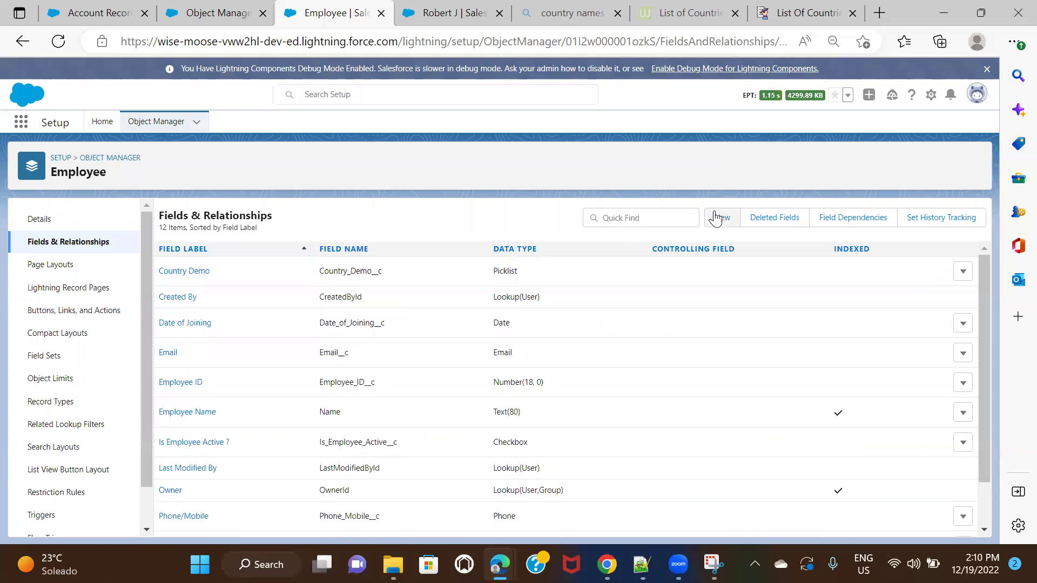
{"action": "left_click", "coordinate": [720, 218]}
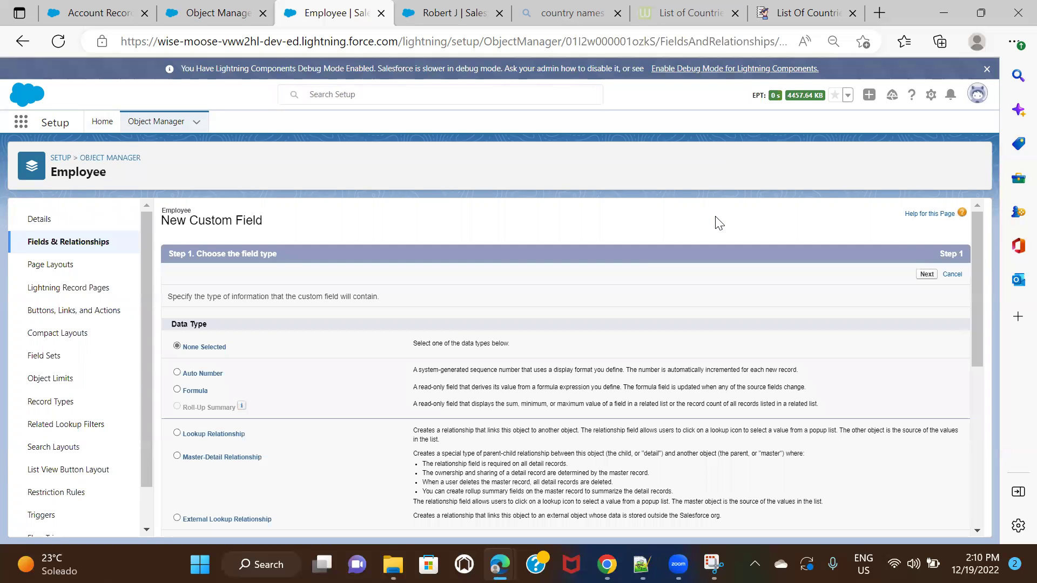
{"action": "scroll", "coordinate": [458, 340], "scroll_direction": "down", "scroll_amount": 5}
{"action": "left_click", "coordinate": [191, 449]}
{"action": "scroll", "coordinate": [682, 364], "scroll_direction": "up", "scroll_amount": 6}
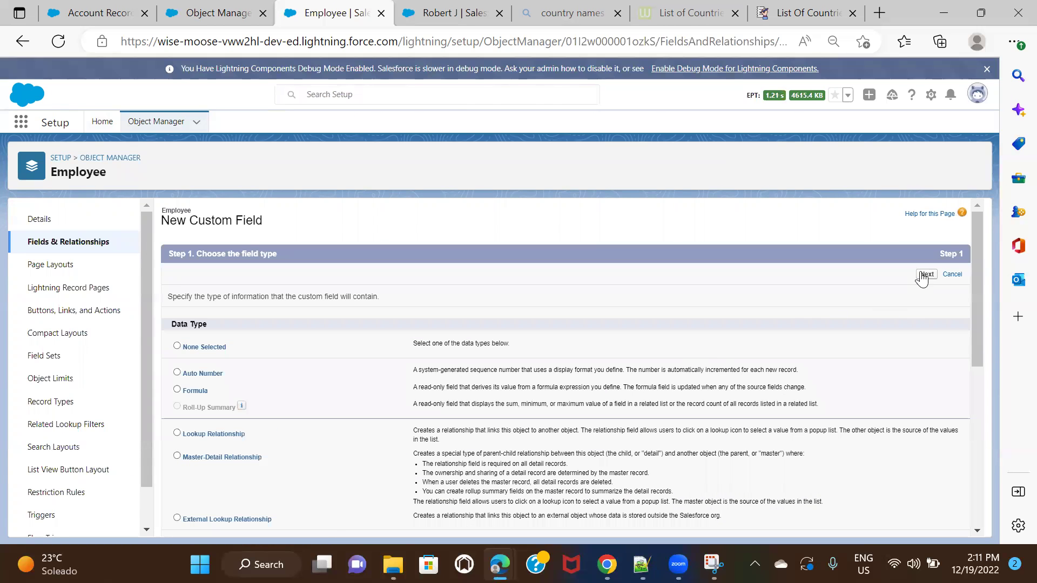
{"action": "left_click", "coordinate": [925, 275]}
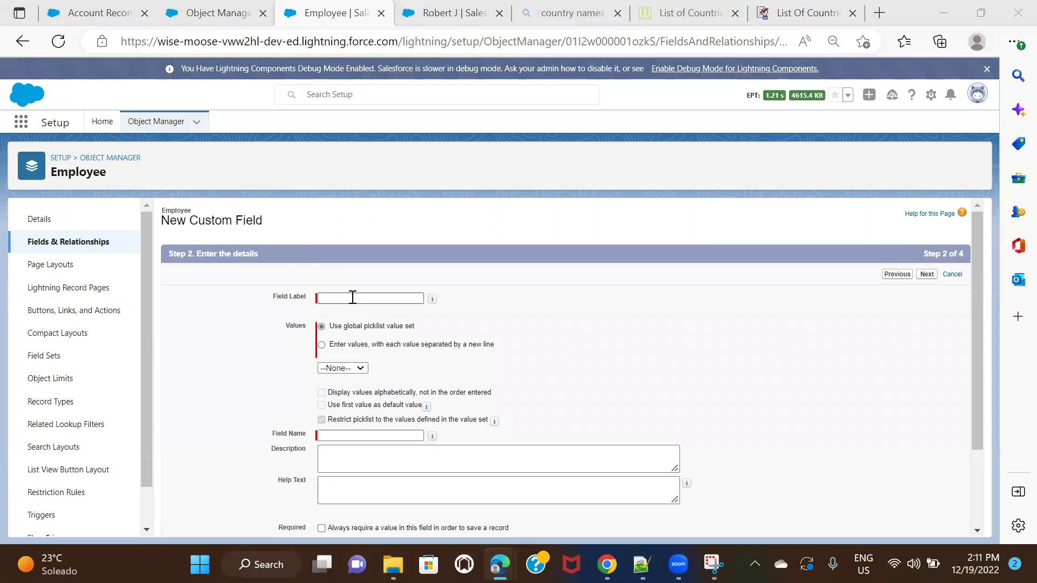
Label the new picklist field State and choose to enter its values manually, one per line.
{"action": "left_click", "coordinate": [352, 298]}
{"action": "type", "text": "State"}
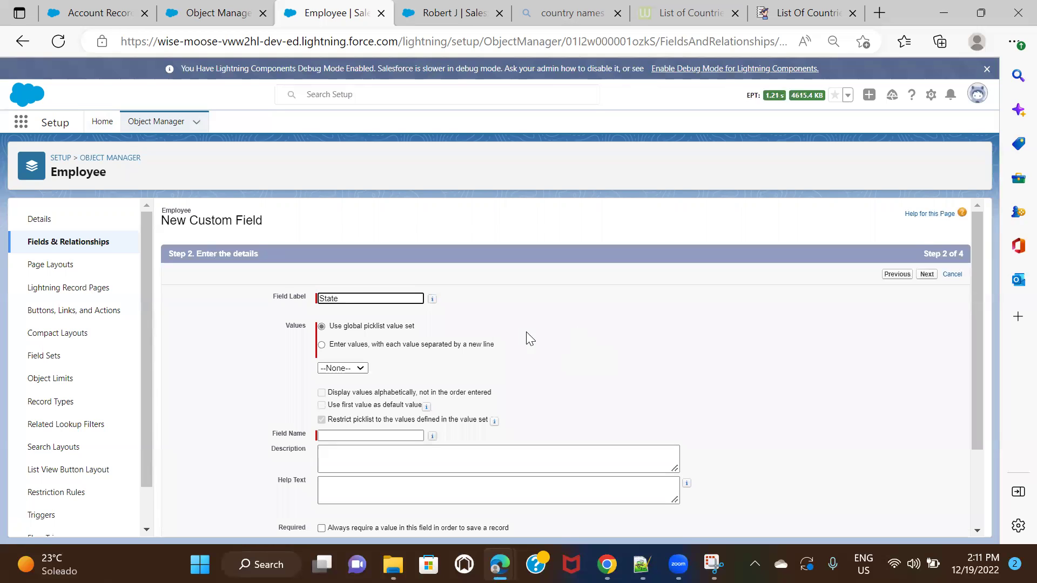
{"action": "left_click", "coordinate": [459, 346]}
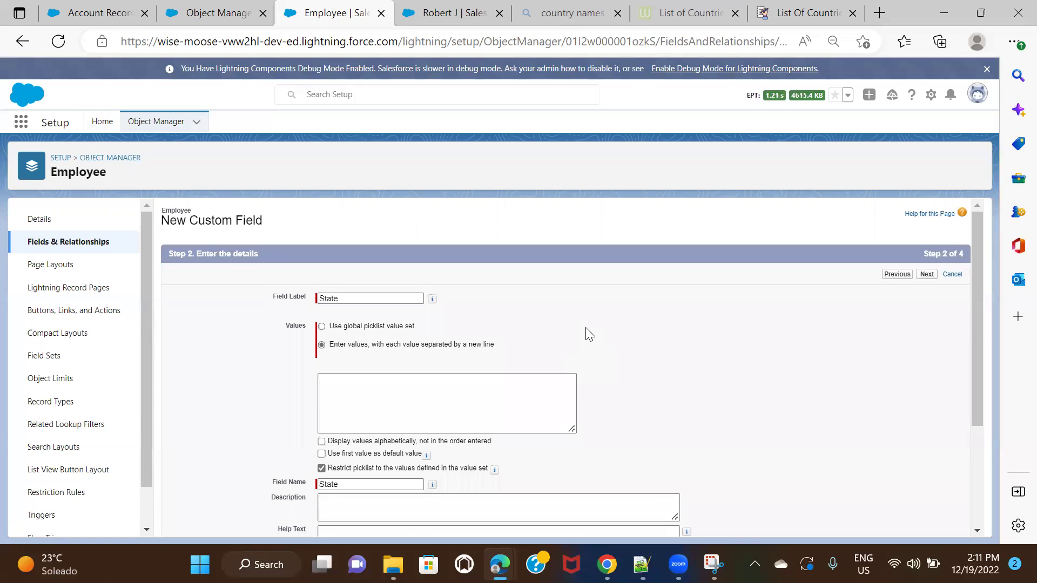
Enter the State picklist values Maharashtra, Uttar Pradesh, Gujarat, Madhya Pradesh, Queretaro and Hidalgo, each on its own line.
{"action": "scroll", "coordinate": [587, 333], "scroll_direction": "down", "scroll_amount": 1}
{"action": "left_click", "coordinate": [448, 342]}
{"action": "left_click", "coordinate": [449, 342]}
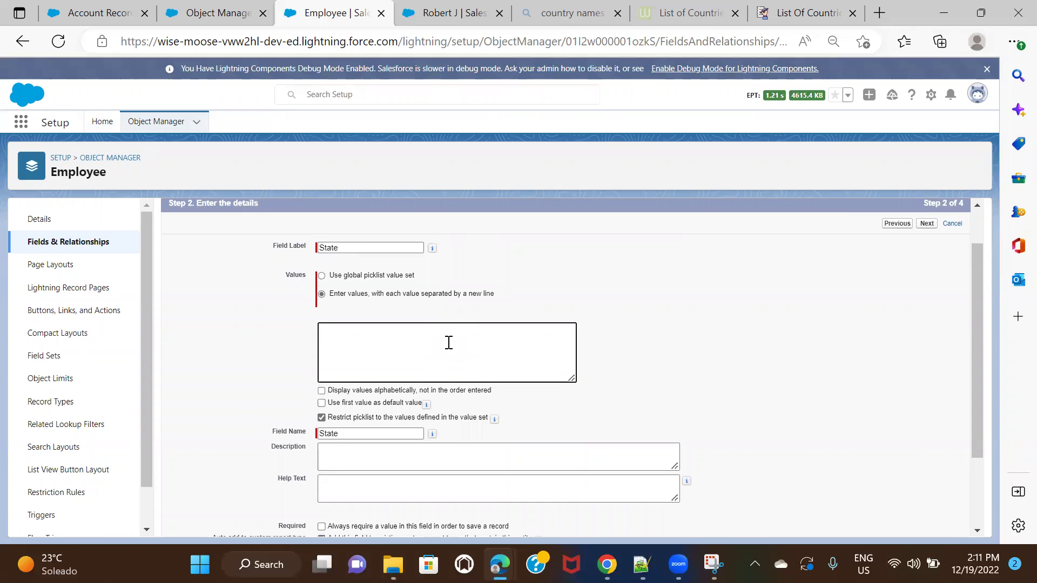
{"action": "type", "text": "Maharashtr"}
{"action": "type", "text": "a "}
{"action": "type", "text": "U"}
{"action": "type", "text": "ttar Pradesh "}
{"action": "type", "text": "Gujarat"}
{"action": "key", "text": "Return"}
{"action": "type", "text": "Madhya Pradesh"}
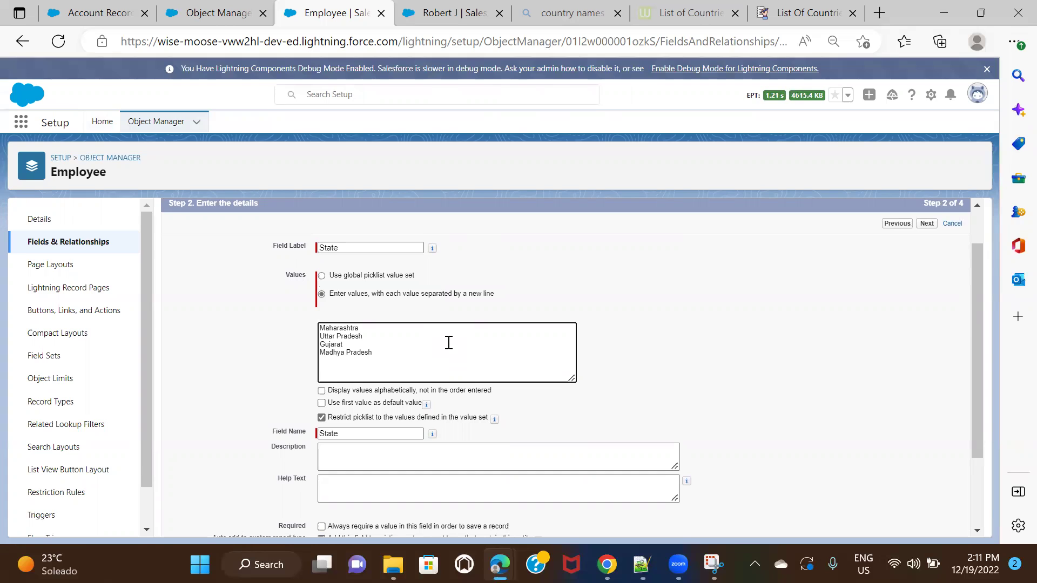
{"action": "key", "text": "Return"}
{"action": "type", "text": "Quere"}
{"action": "type", "text": "taro "}
{"action": "type", "text": "Hidal"}
{"action": "type", "text": "go"}
{"action": "left_click", "coordinate": [641, 361]}
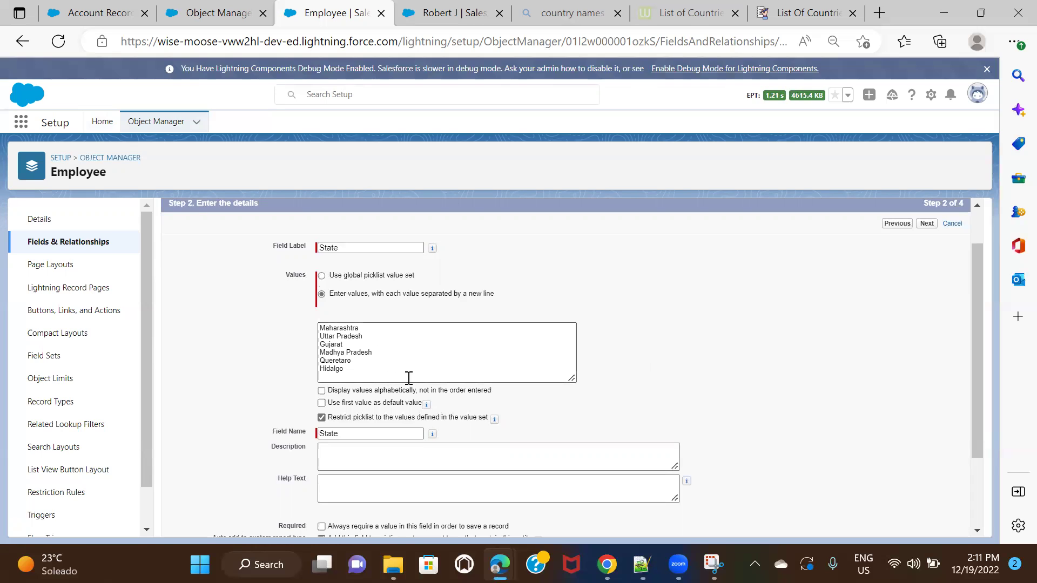
Accept the default options, field-level security and page layouts for the State field and save it.
{"action": "scroll", "coordinate": [430, 373], "scroll_direction": "down", "scroll_amount": 1}
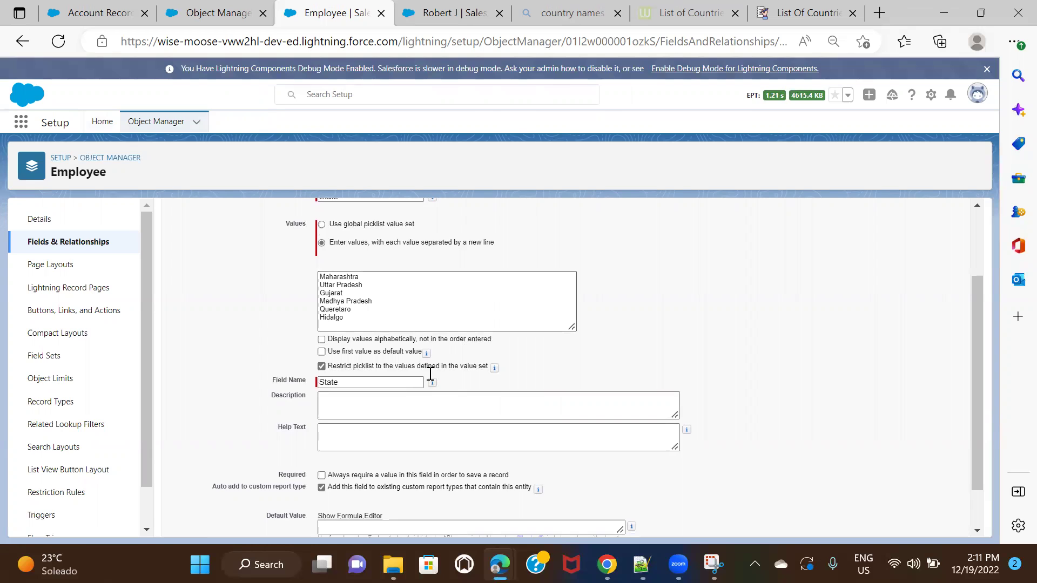
{"action": "scroll", "coordinate": [430, 374], "scroll_direction": "up", "scroll_amount": 3}
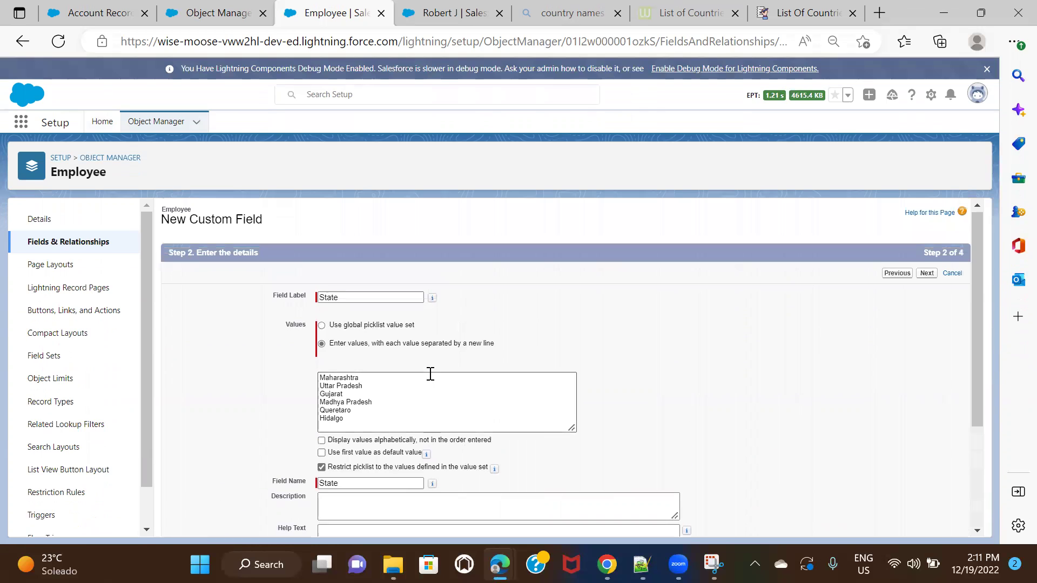
{"action": "left_click", "coordinate": [927, 275]}
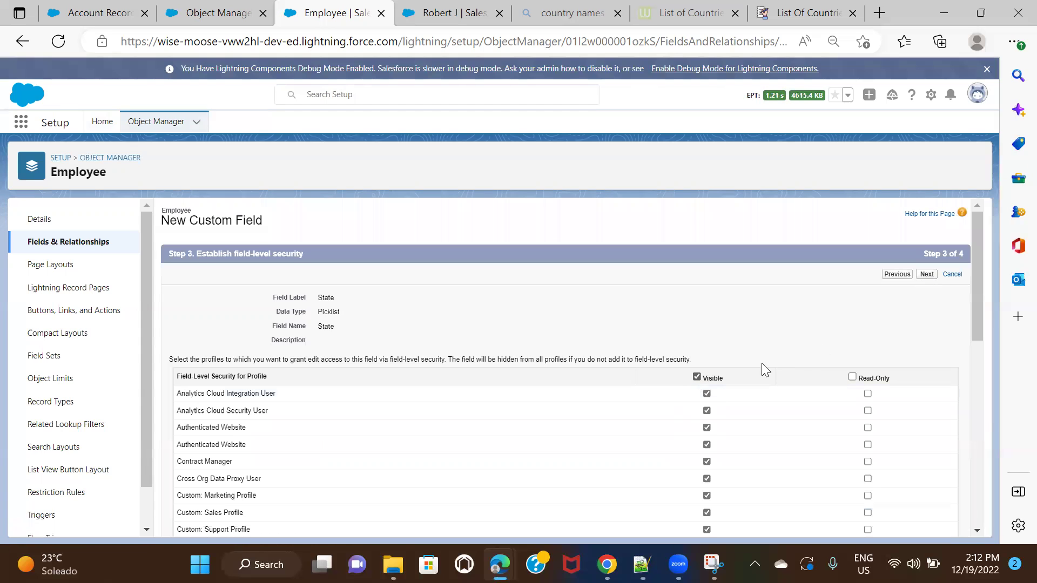
{"action": "left_click", "coordinate": [926, 275]}
{"action": "left_click", "coordinate": [937, 275]}
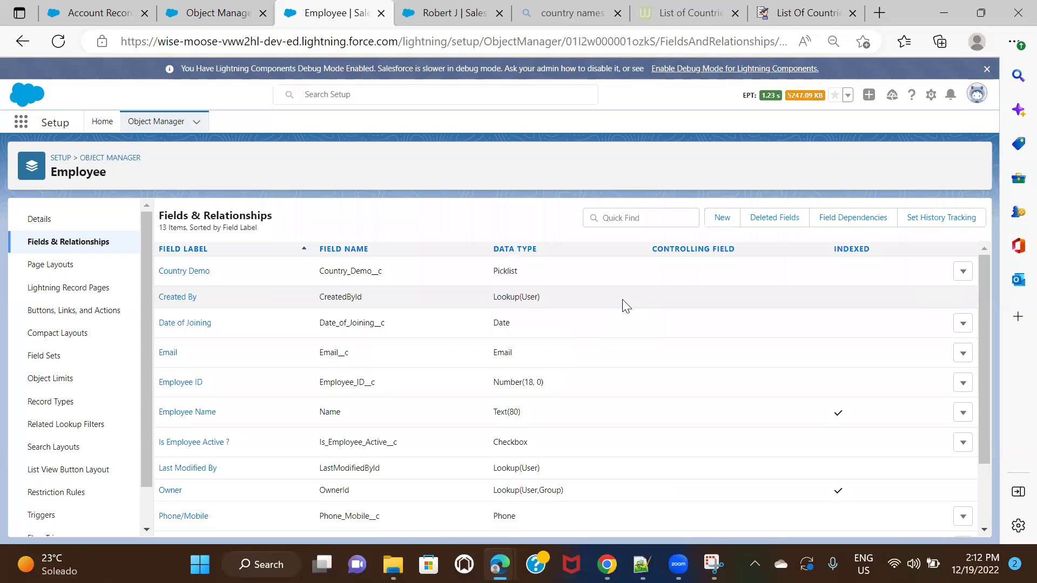
Switch to the Recruiting app's Employees list and open the listed employee record's details.
{"action": "left_click", "coordinate": [474, 18]}
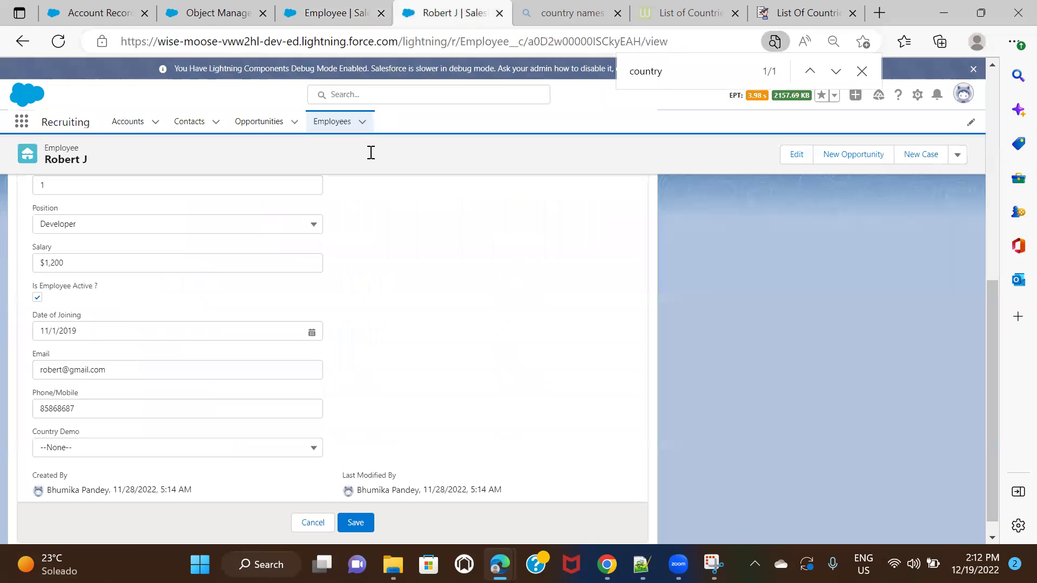
{"action": "left_click", "coordinate": [333, 122]}
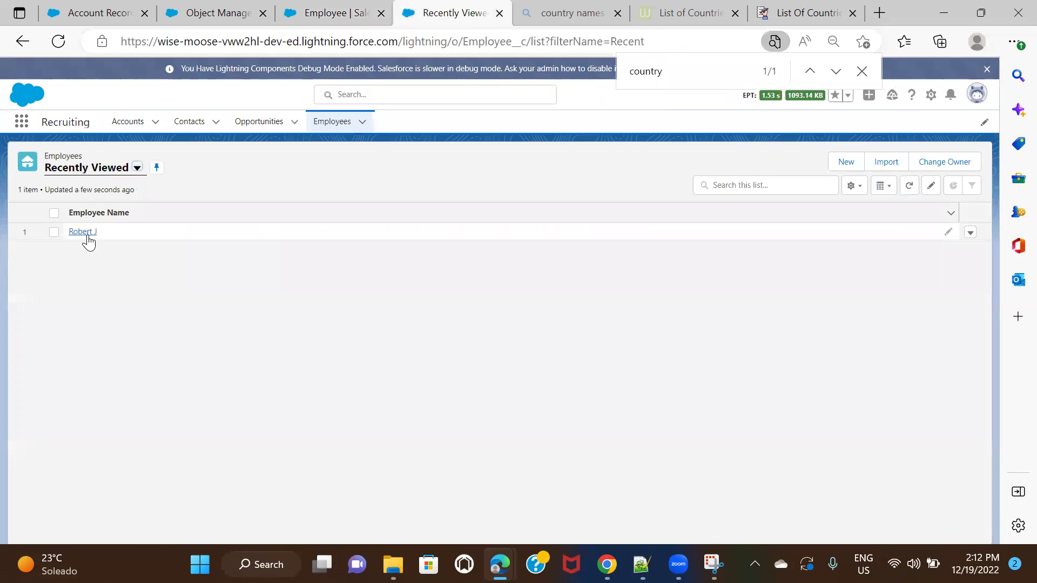
{"action": "left_click", "coordinate": [86, 233]}
{"action": "scroll", "coordinate": [375, 294], "scroll_direction": "down", "scroll_amount": 6}
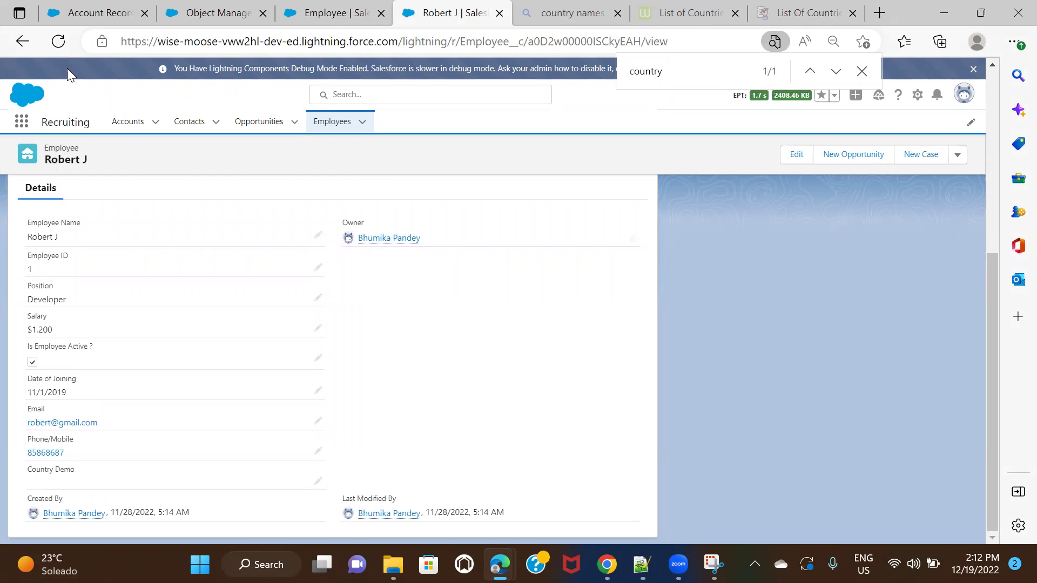
Open the browser's developer tools on the employee record and force a refresh of the page.
{"action": "right_click", "coordinate": [519, 265]}
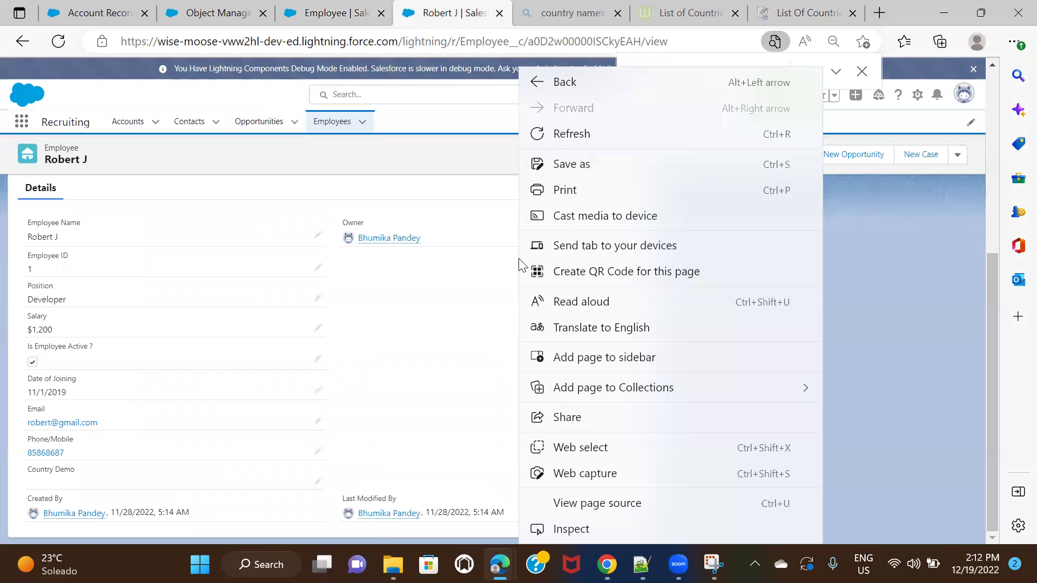
{"action": "left_click", "coordinate": [636, 527]}
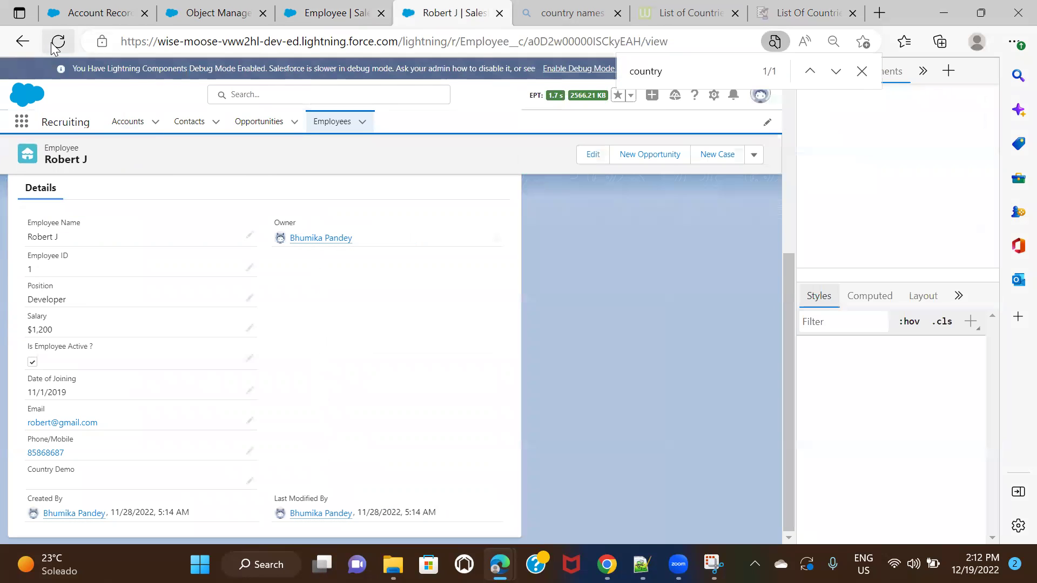
{"action": "right_click", "coordinate": [58, 41]}
{"action": "left_click", "coordinate": [146, 120]}
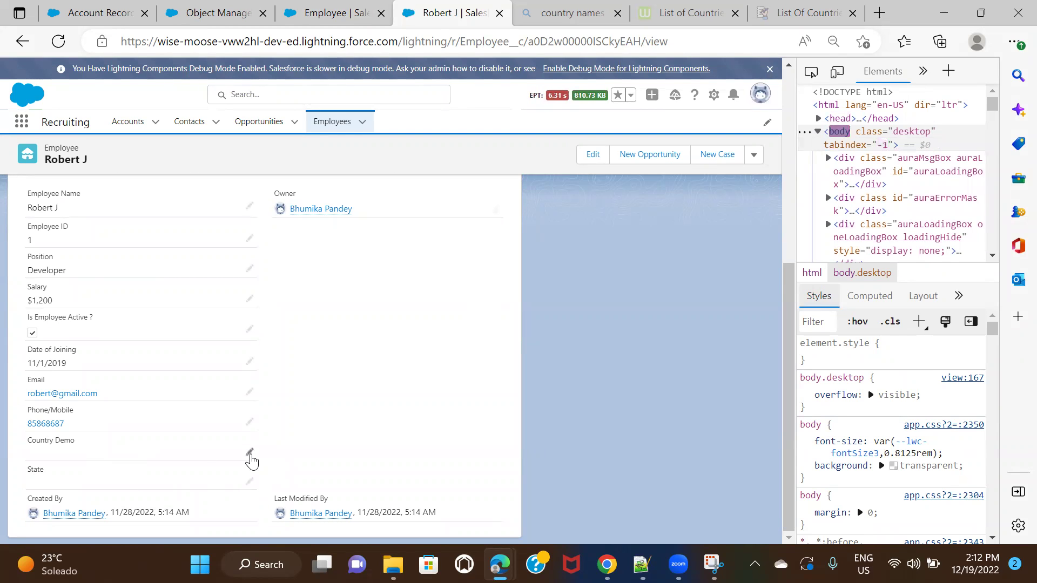
Open the employee record for inline editing and check which values the State picklist offers.
{"action": "left_click", "coordinate": [251, 486]}
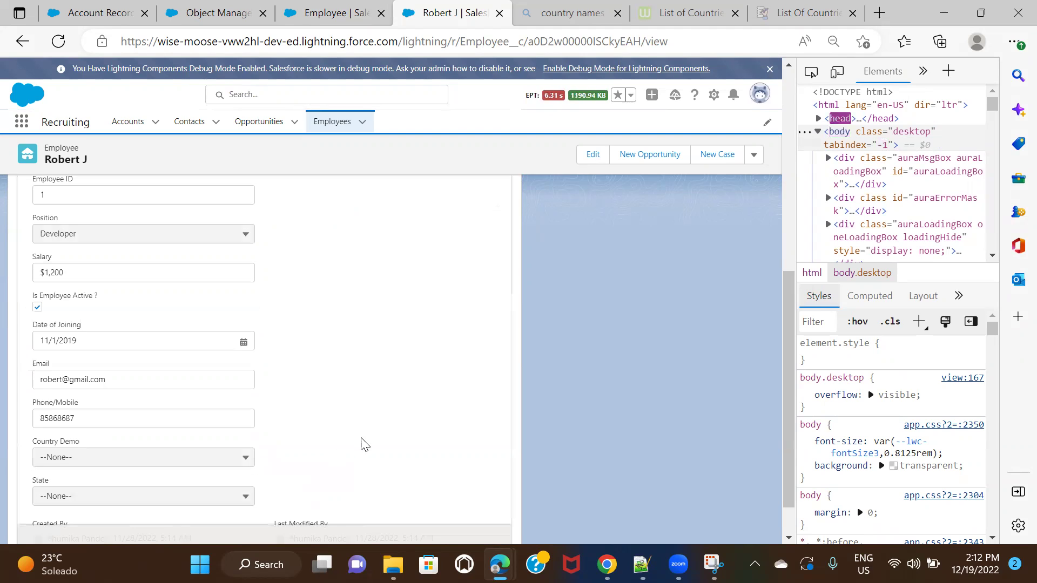
{"action": "left_click", "coordinate": [201, 453]}
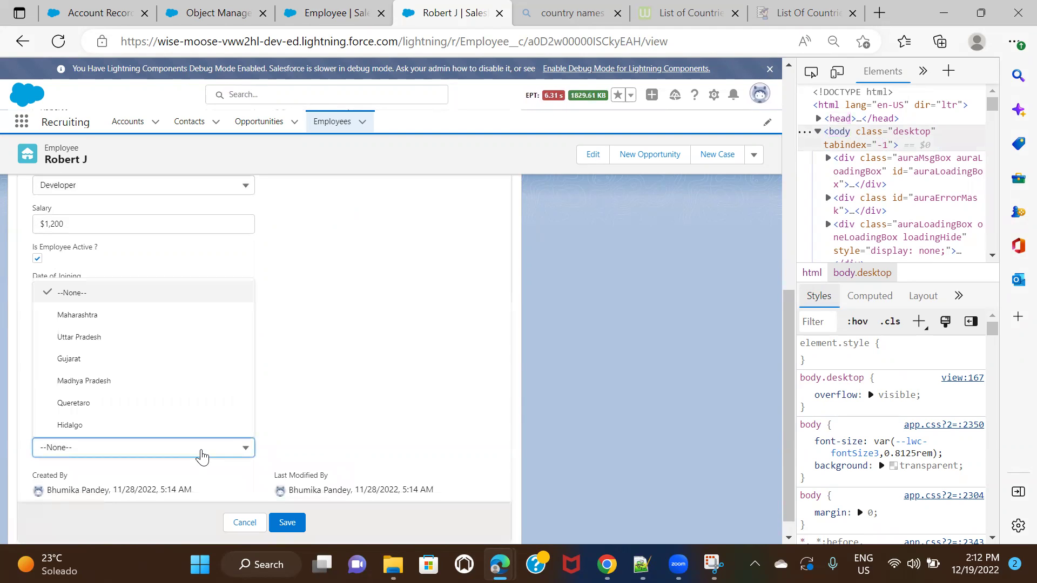
{"action": "left_click", "coordinate": [316, 390]}
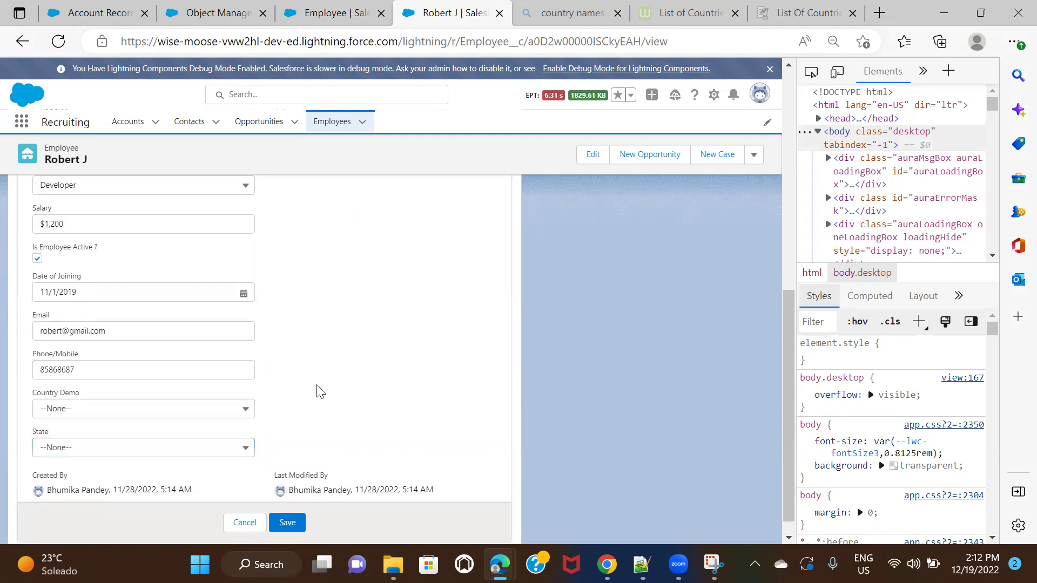
Set Country Demo to Argentina on the employee record and check the values offered for State.
{"action": "left_click", "coordinate": [141, 416]}
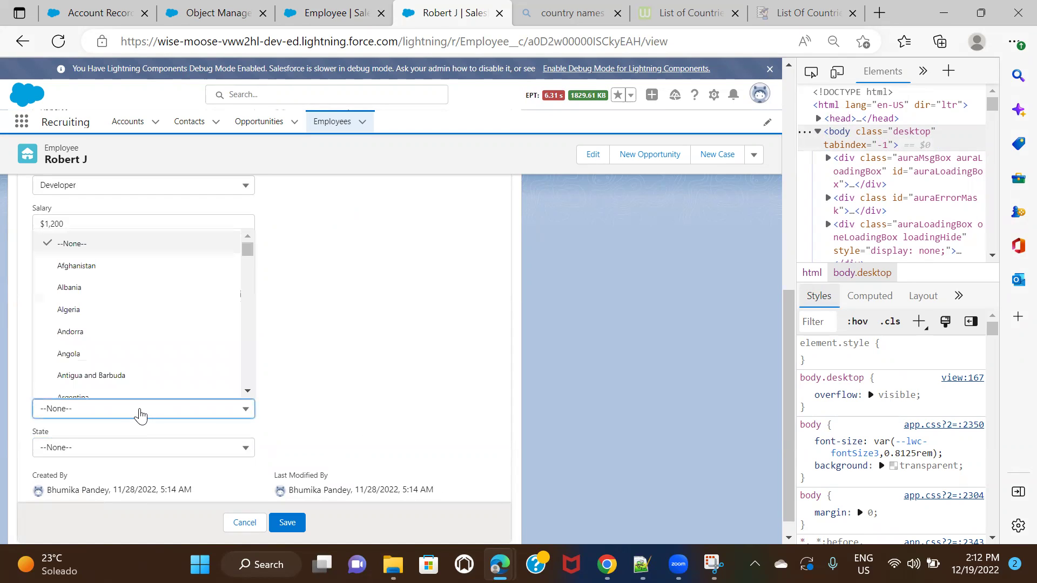
{"action": "scroll", "coordinate": [193, 312], "scroll_direction": "down", "scroll_amount": 1}
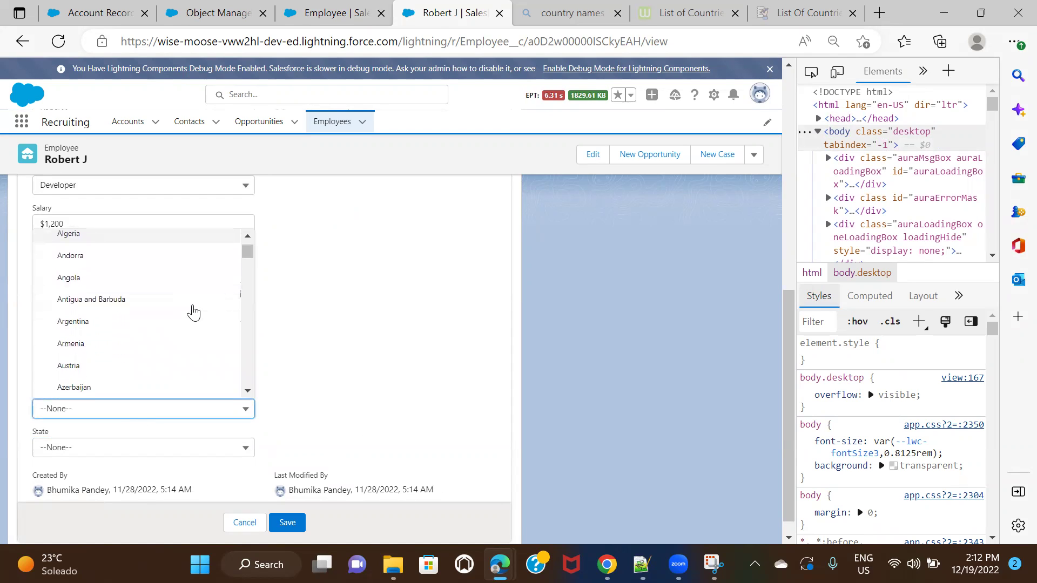
{"action": "left_click", "coordinate": [85, 326]}
{"action": "left_click", "coordinate": [162, 447]}
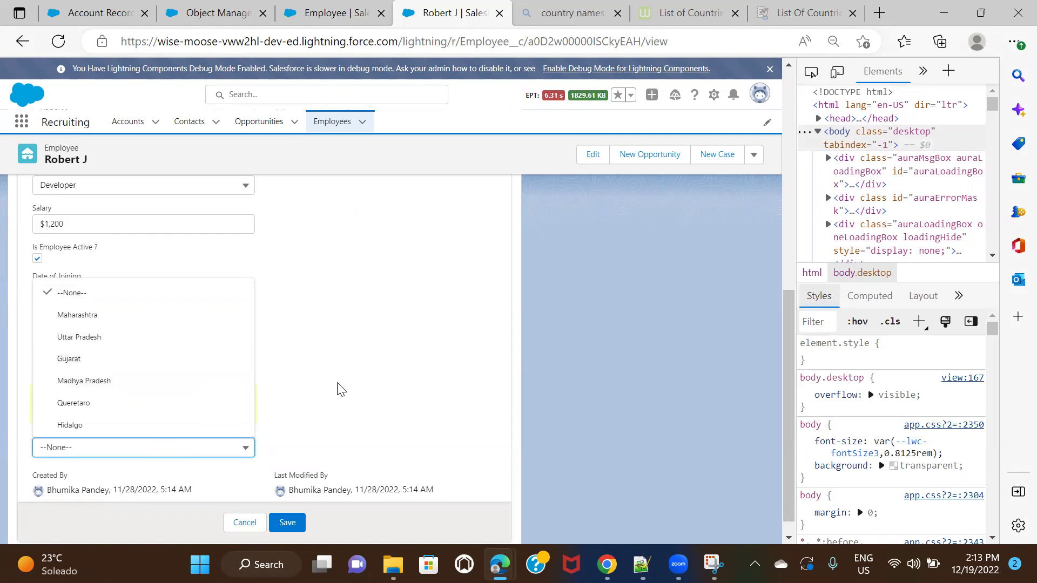
{"action": "left_click", "coordinate": [362, 387]}
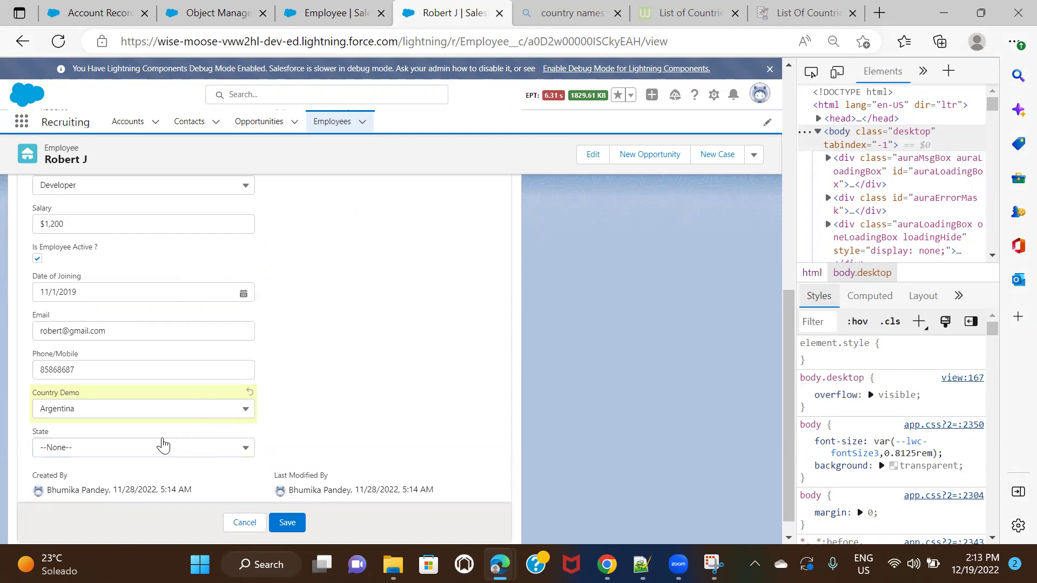
Set Country Demo to India on the employee record and check which values the State picklist offers.
{"action": "left_click", "coordinate": [181, 411]}
{"action": "scroll", "coordinate": [172, 335], "scroll_direction": "down", "scroll_amount": 5}
{"action": "scroll", "coordinate": [169, 307], "scroll_direction": "down", "scroll_amount": 3}
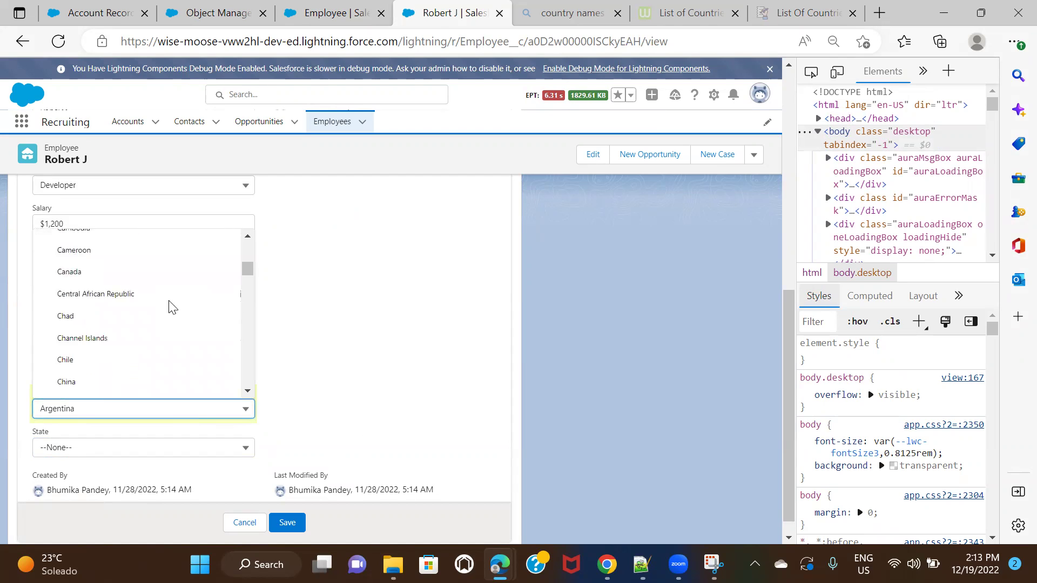
{"action": "scroll", "coordinate": [170, 308], "scroll_direction": "down", "scroll_amount": 10}
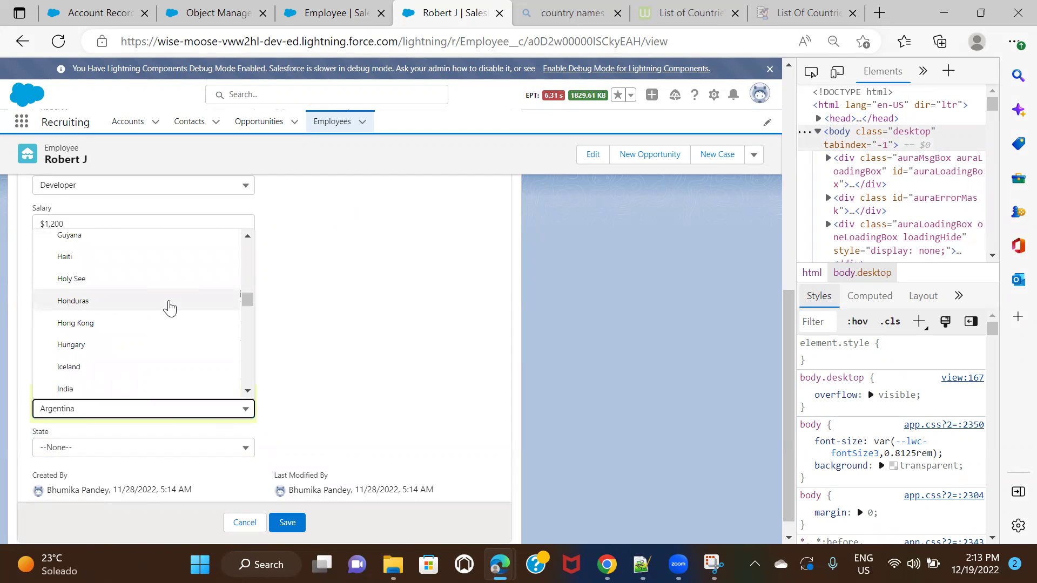
{"action": "left_click", "coordinate": [174, 389]}
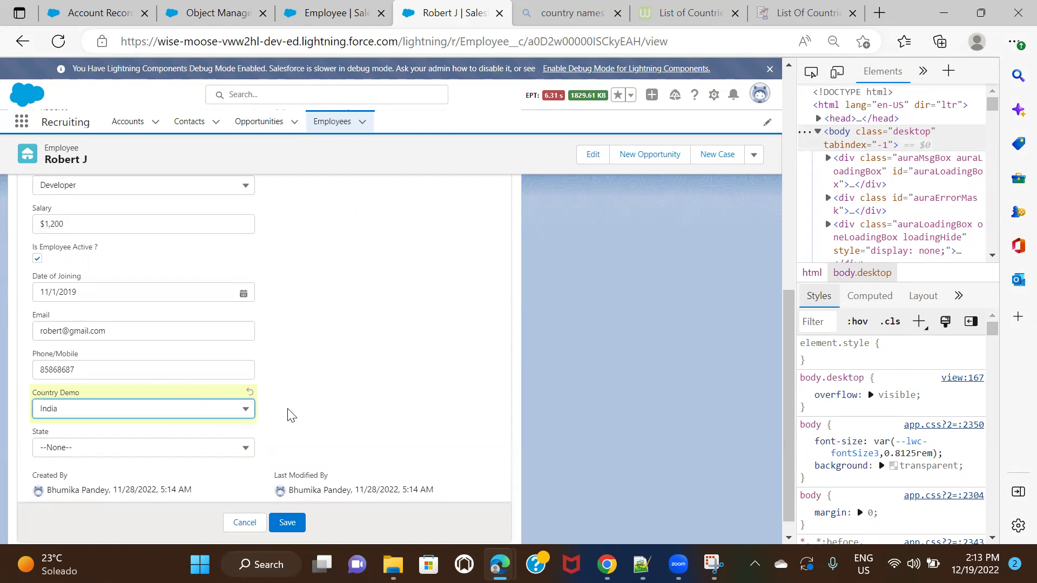
{"action": "left_click", "coordinate": [190, 453]}
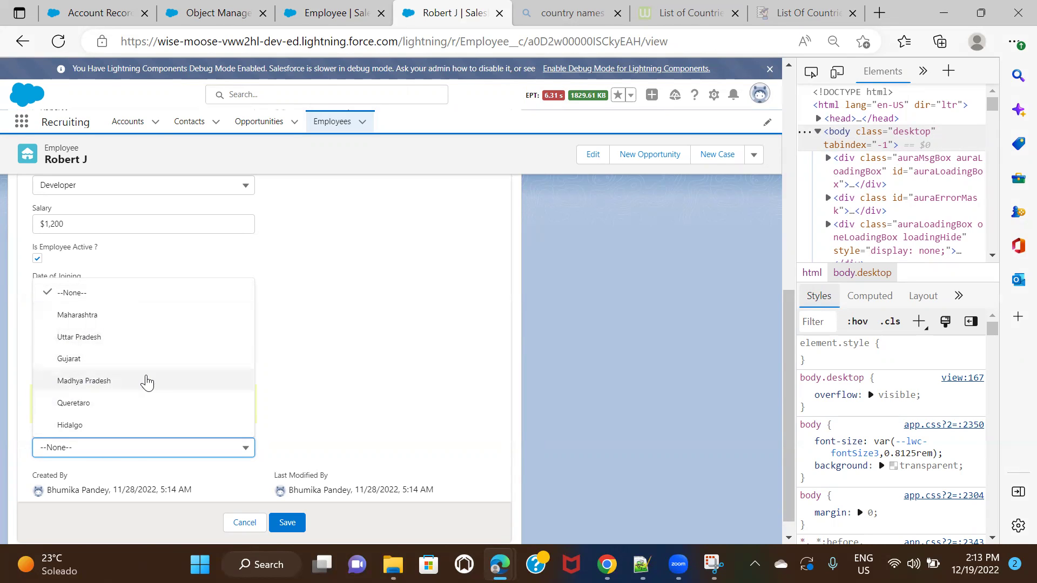
{"action": "left_click", "coordinate": [425, 338]}
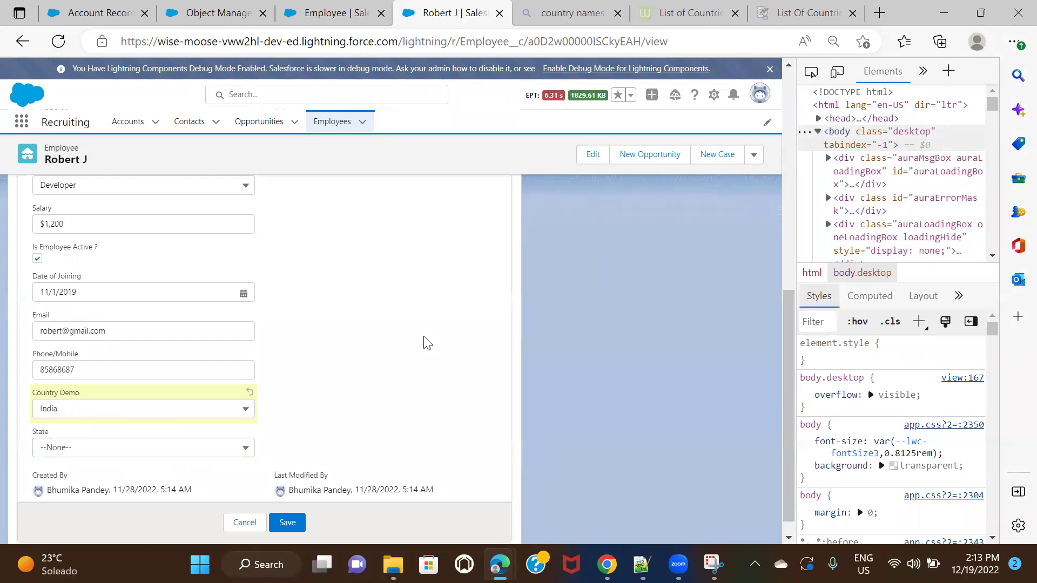
Find the Employee object in the Object Manager and open its Fields & Relationships.
{"action": "left_click", "coordinate": [219, 17]}
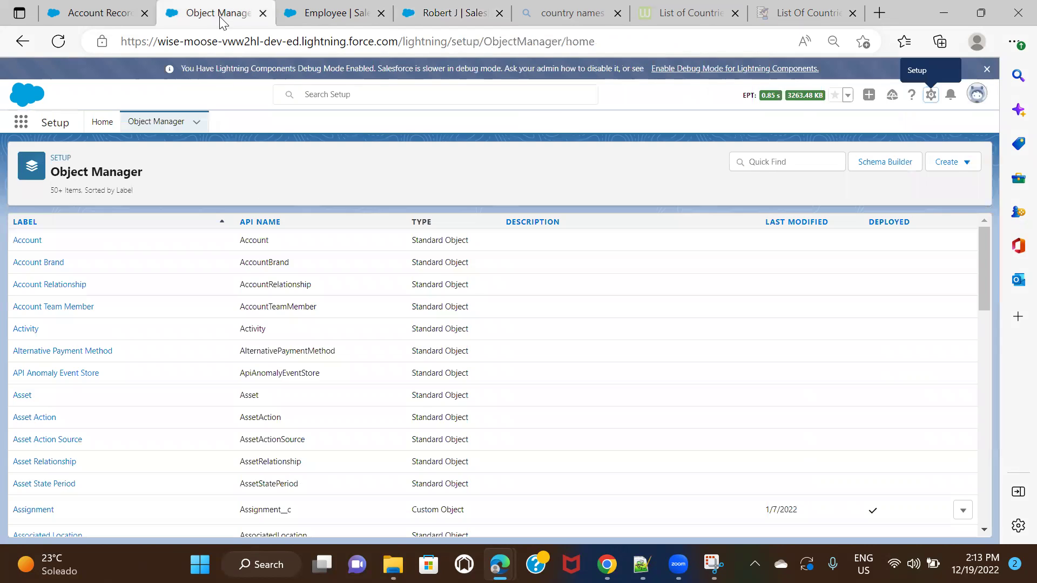
{"action": "left_click", "coordinate": [766, 163]}
{"action": "type", "text": "emp"}
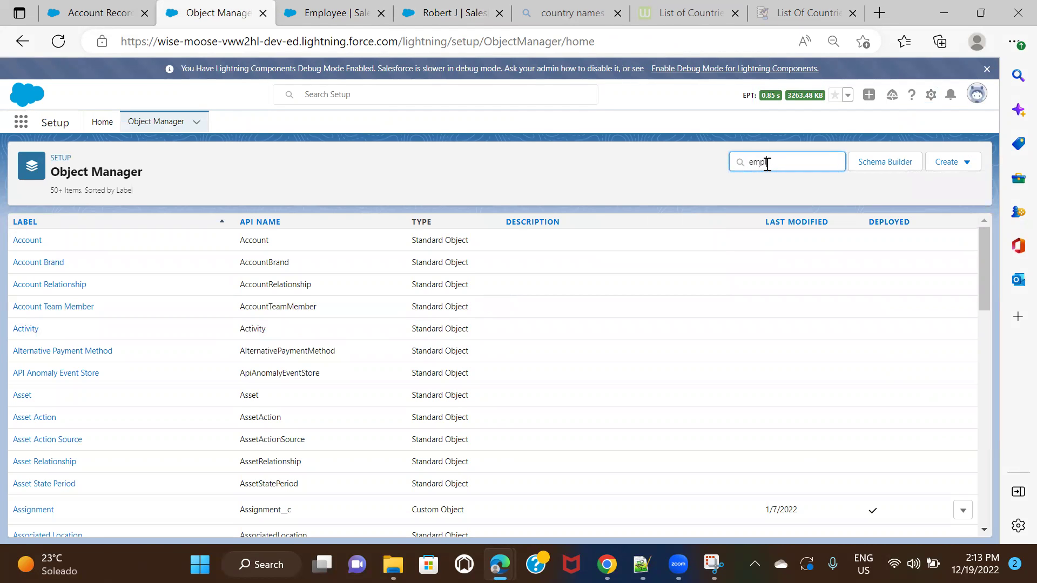
{"action": "type", "text": "loy"}
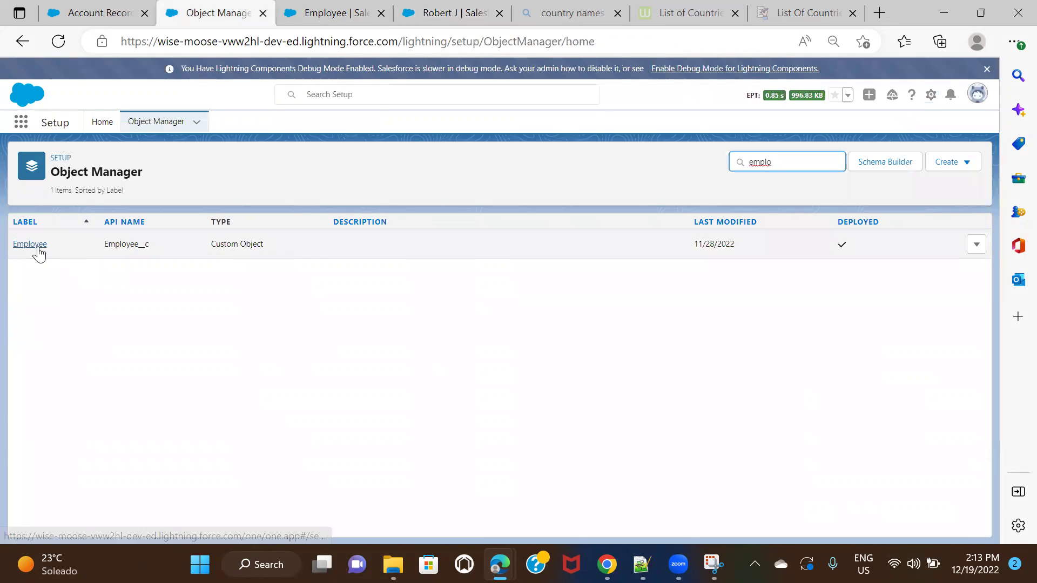
{"action": "left_click", "coordinate": [37, 244]}
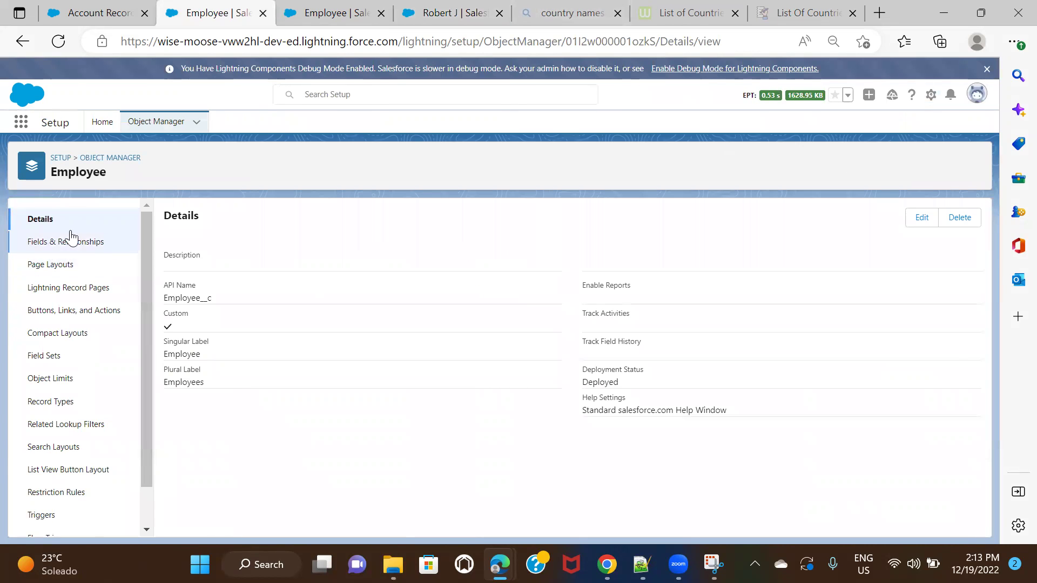
{"action": "left_click", "coordinate": [92, 244]}
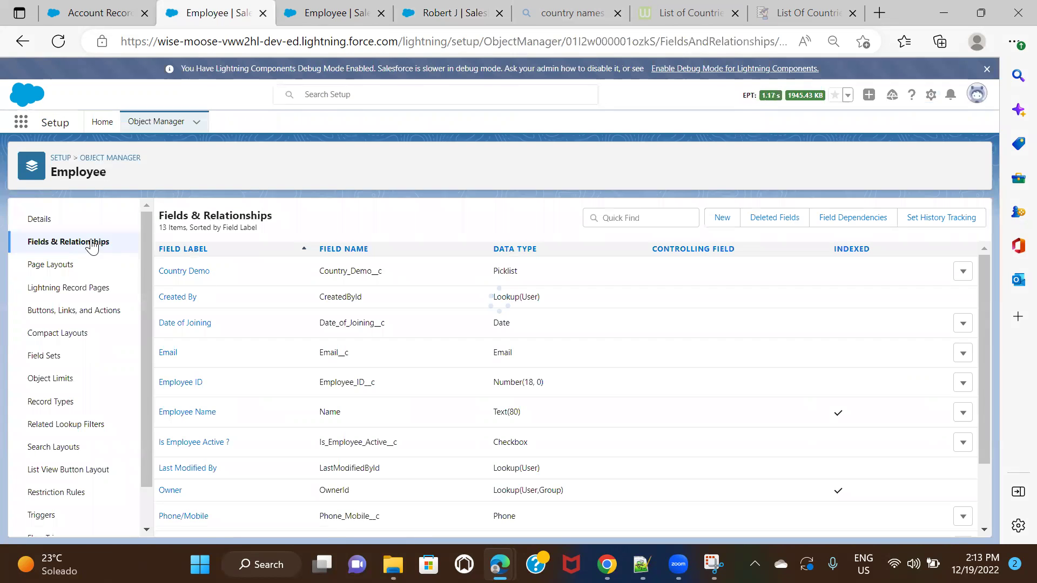
Create a new field dependency on Employee with Country Demo as controlling field and State as dependent field.
{"action": "left_click", "coordinate": [857, 224]}
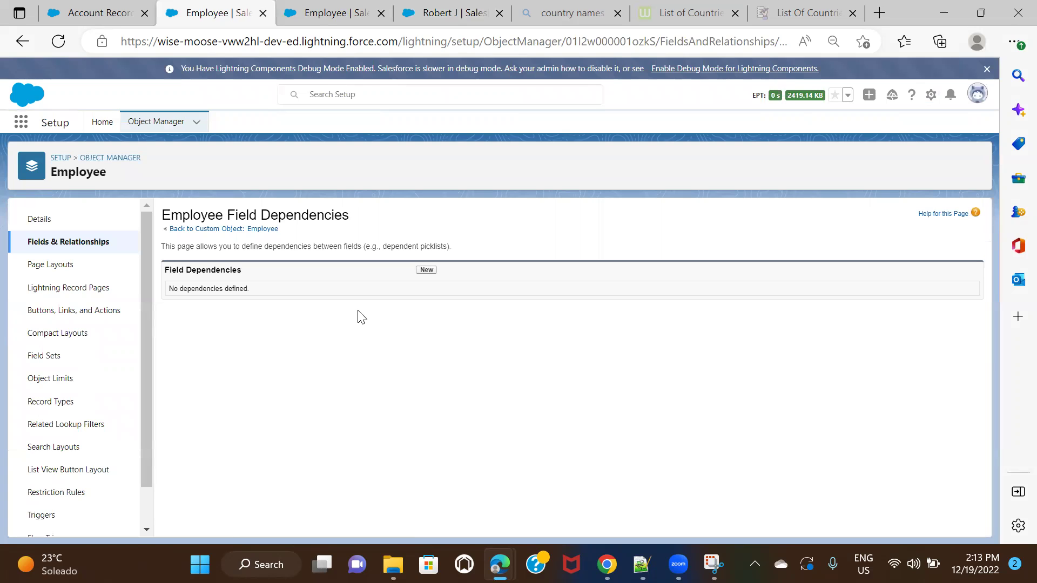
{"action": "left_click", "coordinate": [426, 270]}
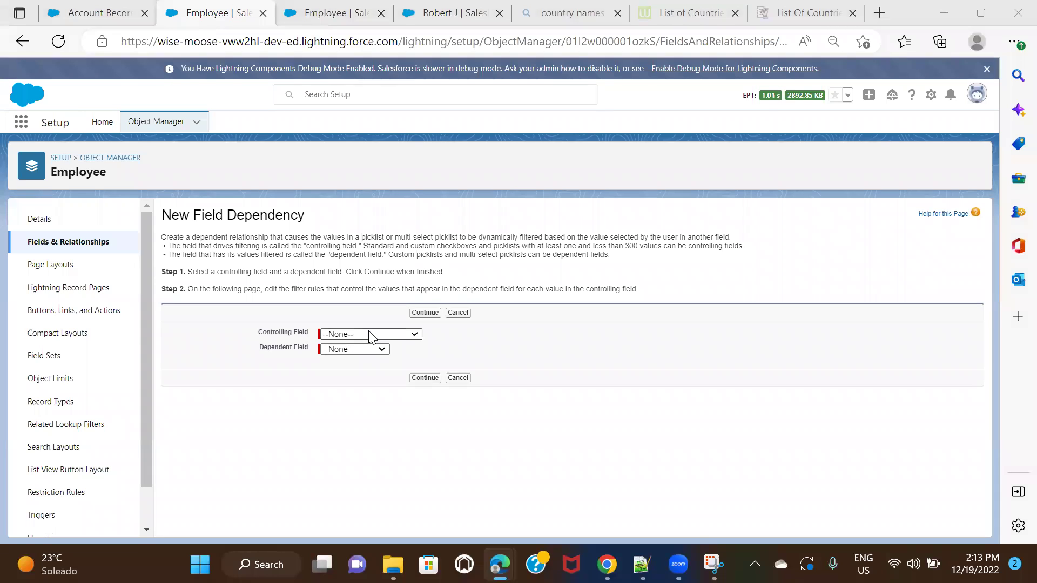
{"action": "left_click", "coordinate": [406, 335]}
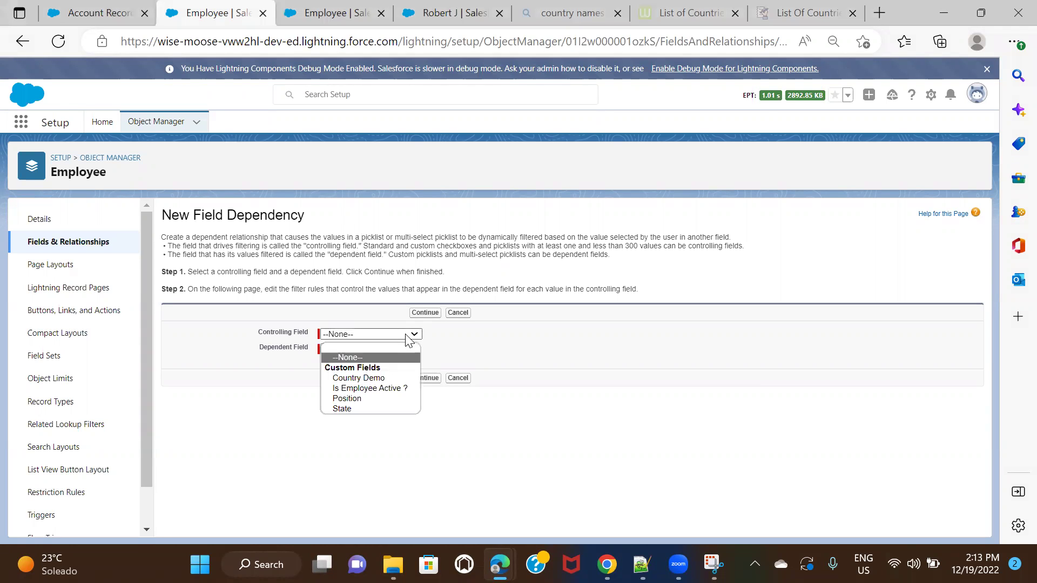
{"action": "left_click", "coordinate": [384, 380]}
{"action": "left_click", "coordinate": [367, 352]}
{"action": "left_click", "coordinate": [361, 395]}
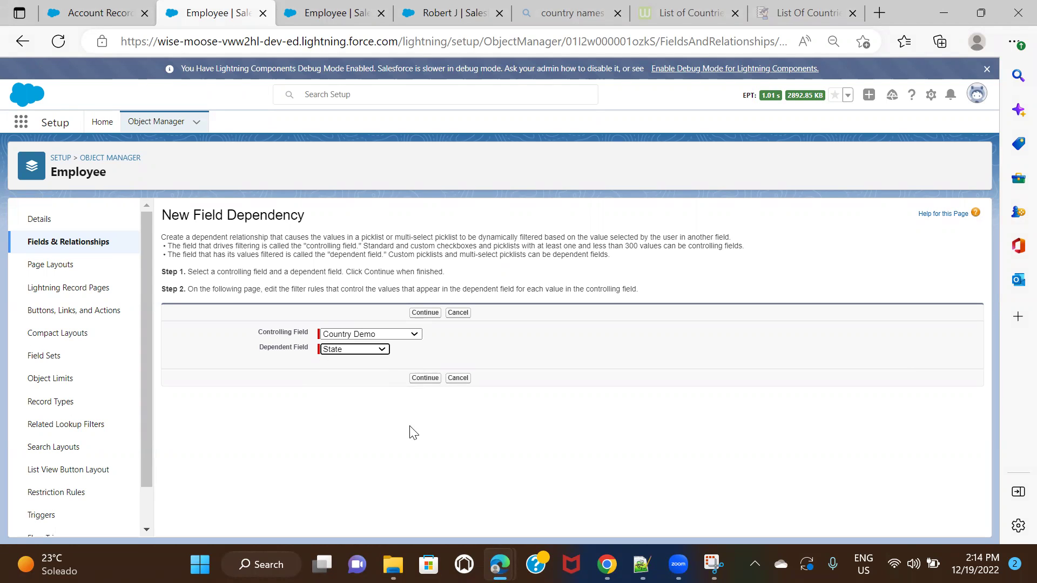
{"action": "left_click", "coordinate": [424, 379]}
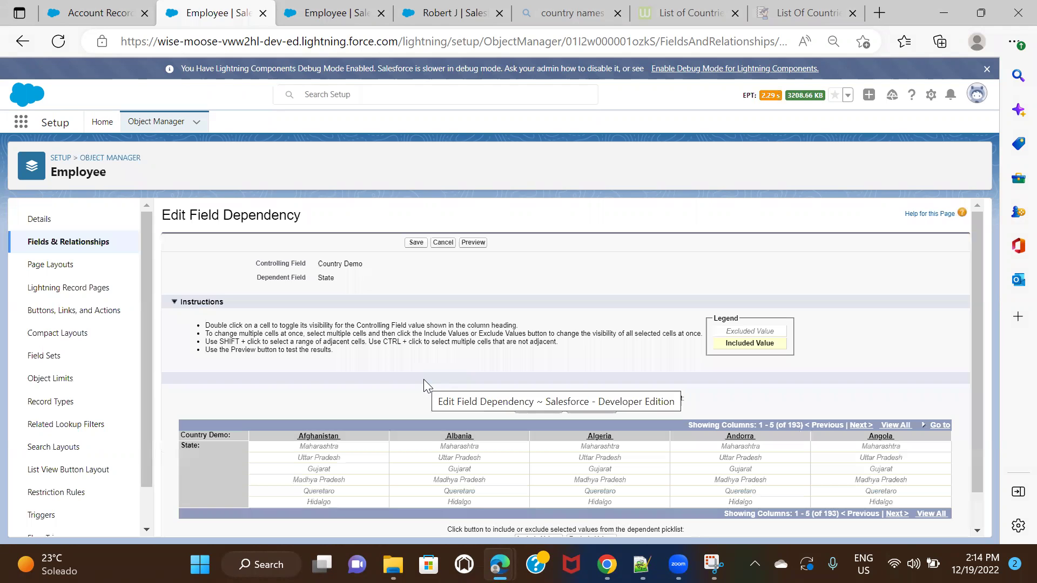
Include Maharashtra, Uttar Pradesh, Gujarat and Madhya Pradesh as State values for India in the dependency matrix.
{"action": "scroll", "coordinate": [869, 317], "scroll_direction": "down", "scroll_amount": 2}
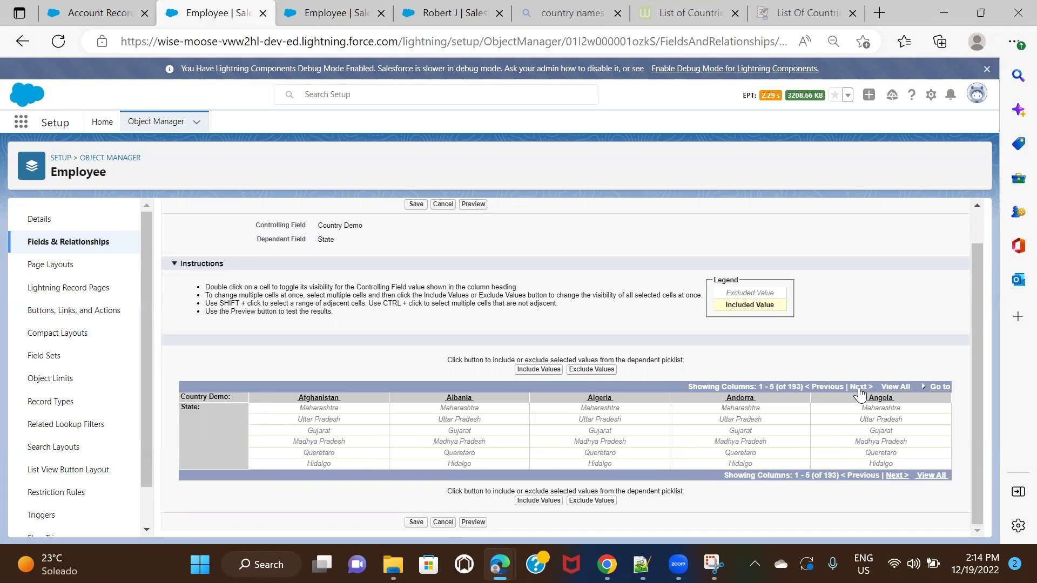
{"action": "left_click", "coordinate": [939, 389]}
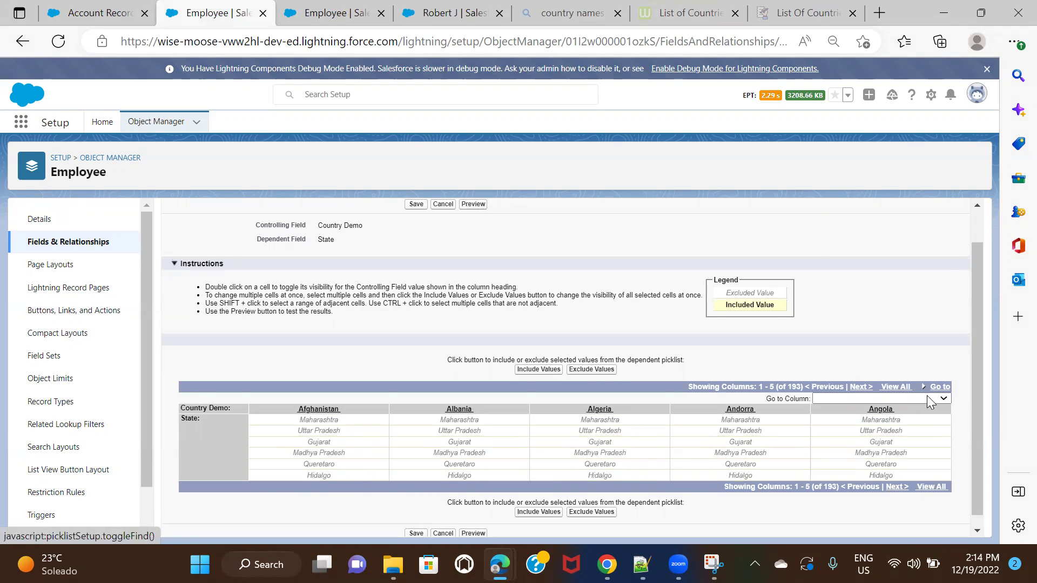
{"action": "left_click", "coordinate": [902, 398]}
{"action": "scroll", "coordinate": [894, 275], "scroll_direction": "down", "scroll_amount": 3}
{"action": "scroll", "coordinate": [898, 282], "scroll_direction": "down", "scroll_amount": 15}
{"action": "scroll", "coordinate": [898, 281], "scroll_direction": "down", "scroll_amount": 1}
{"action": "left_click", "coordinate": [843, 267]}
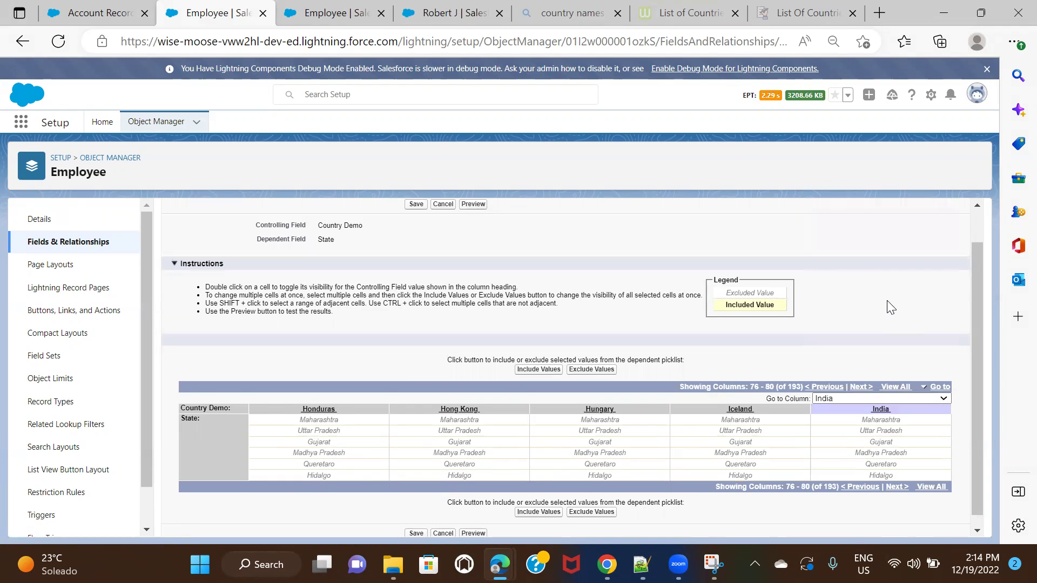
{"action": "left_click", "coordinate": [889, 421]}
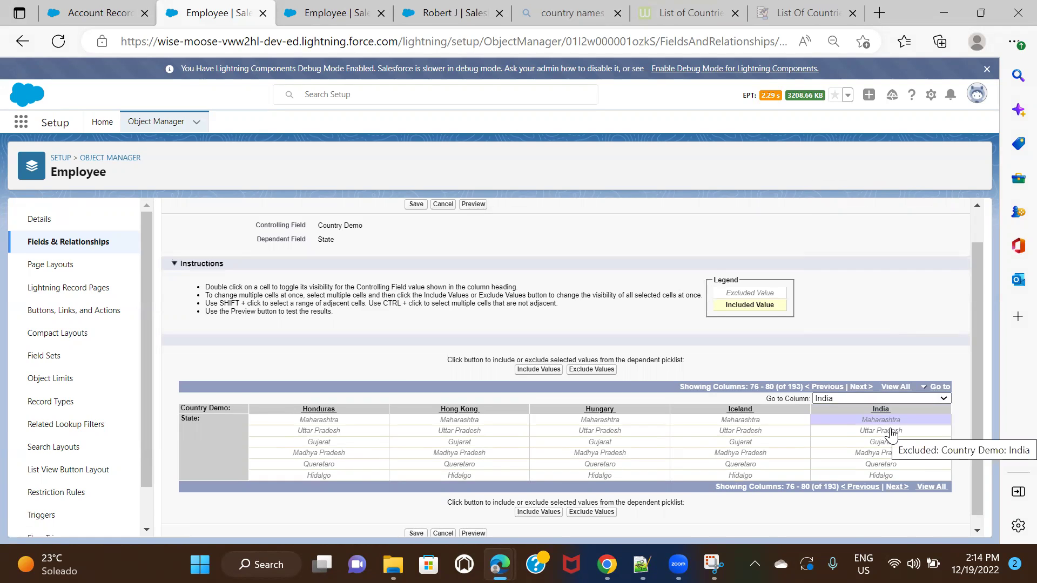
{"action": "left_click", "coordinate": [866, 432], "text": "shift"}
{"action": "left_click", "coordinate": [885, 442], "text": "shift"}
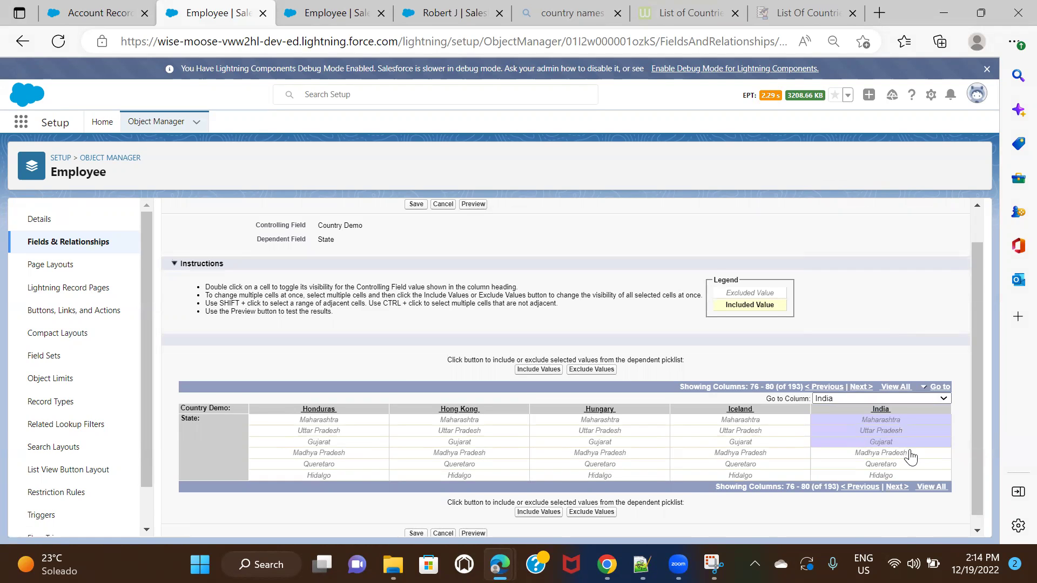
{"action": "left_click", "coordinate": [908, 453], "text": "shift"}
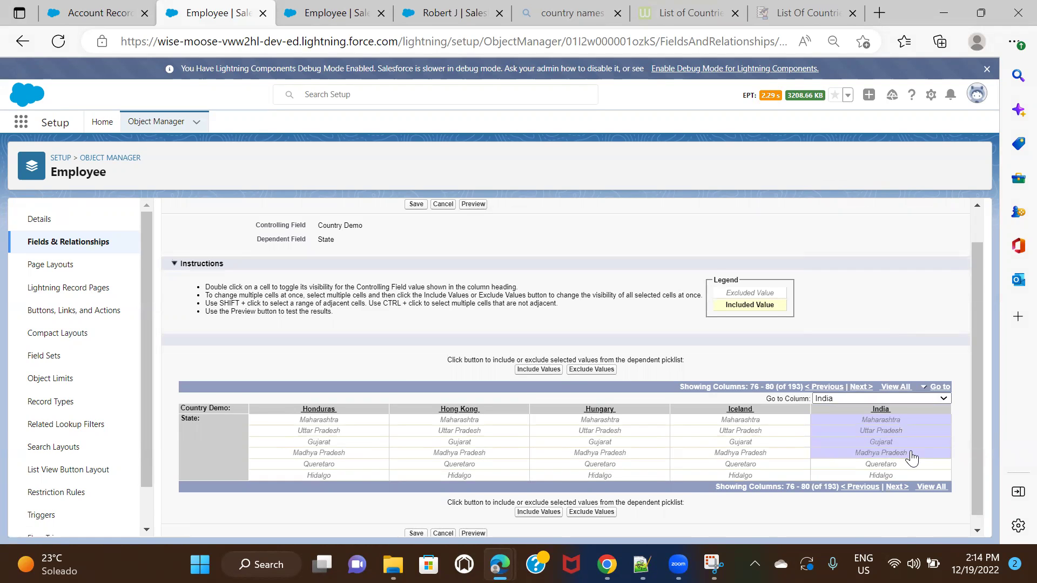
{"action": "left_click", "coordinate": [538, 370]}
Include Queretaro and Hidalgo as State values for Mexico and save the dependency despite countries without dependent values.
{"action": "left_click", "coordinate": [939, 386]}
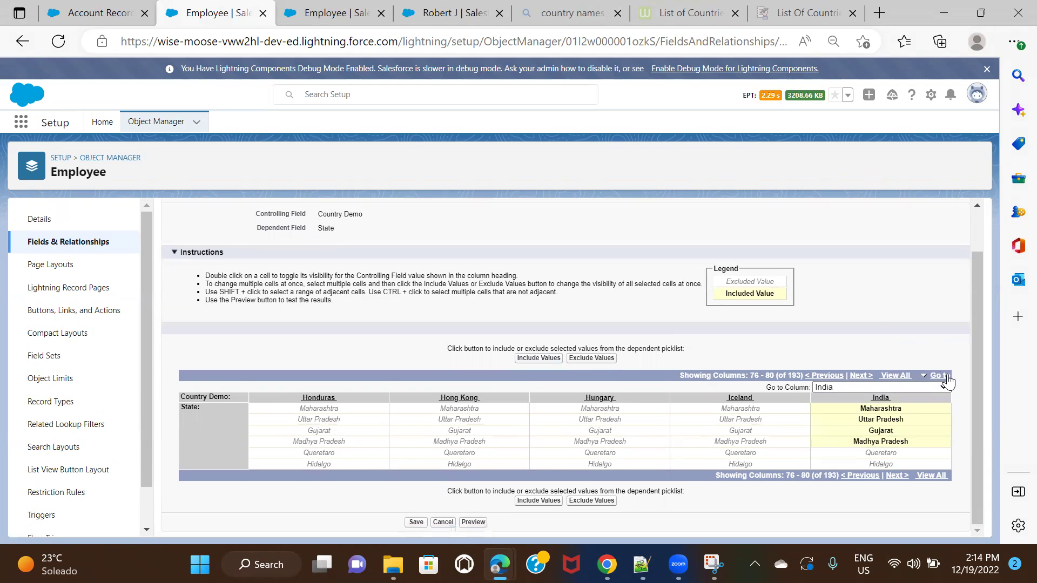
{"action": "left_click", "coordinate": [939, 386]}
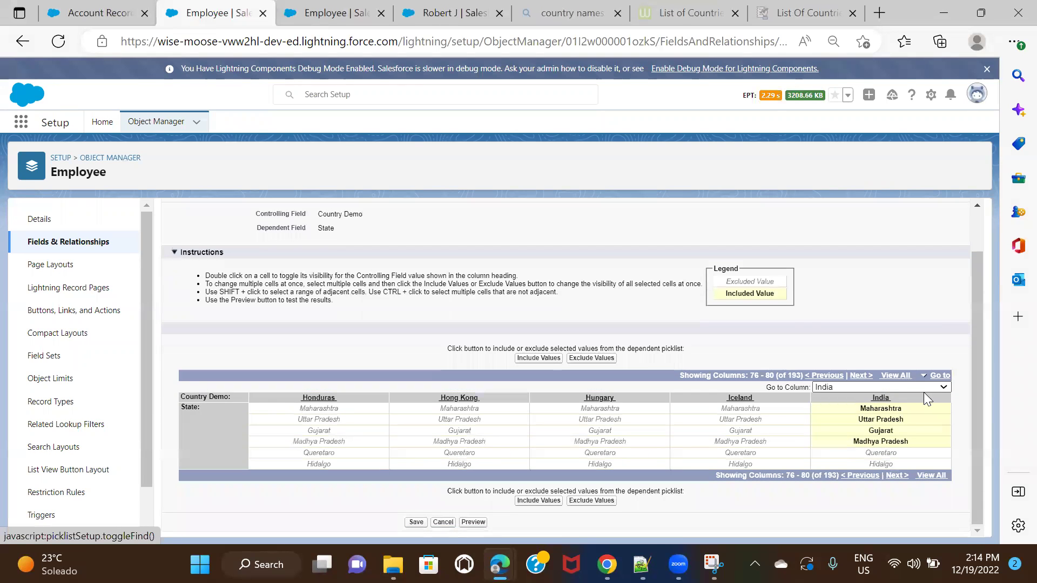
{"action": "left_click", "coordinate": [913, 387]}
{"action": "scroll", "coordinate": [889, 346], "scroll_direction": "down", "scroll_amount": 10}
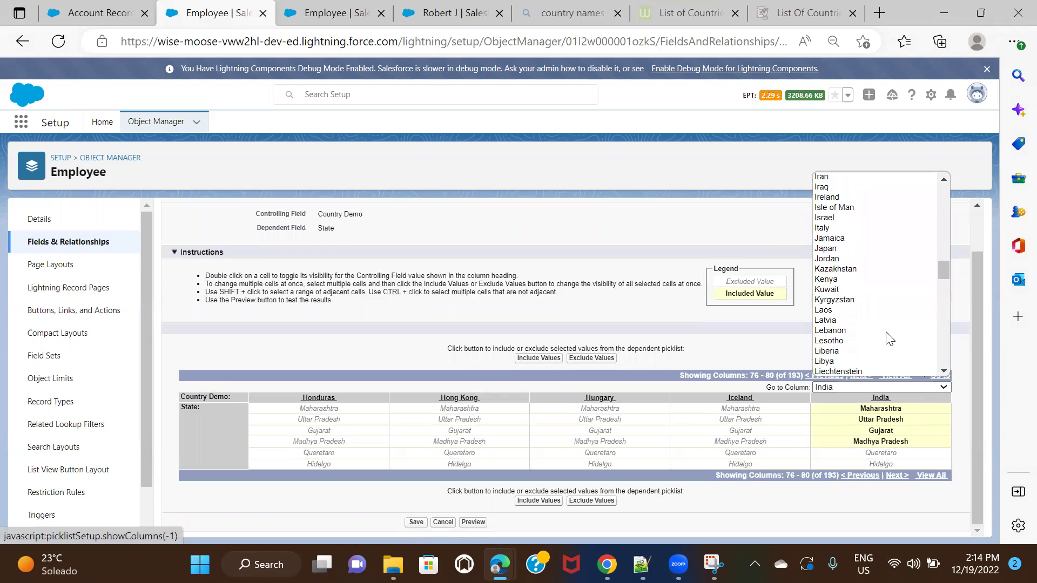
{"action": "scroll", "coordinate": [889, 339], "scroll_direction": "down", "scroll_amount": 1}
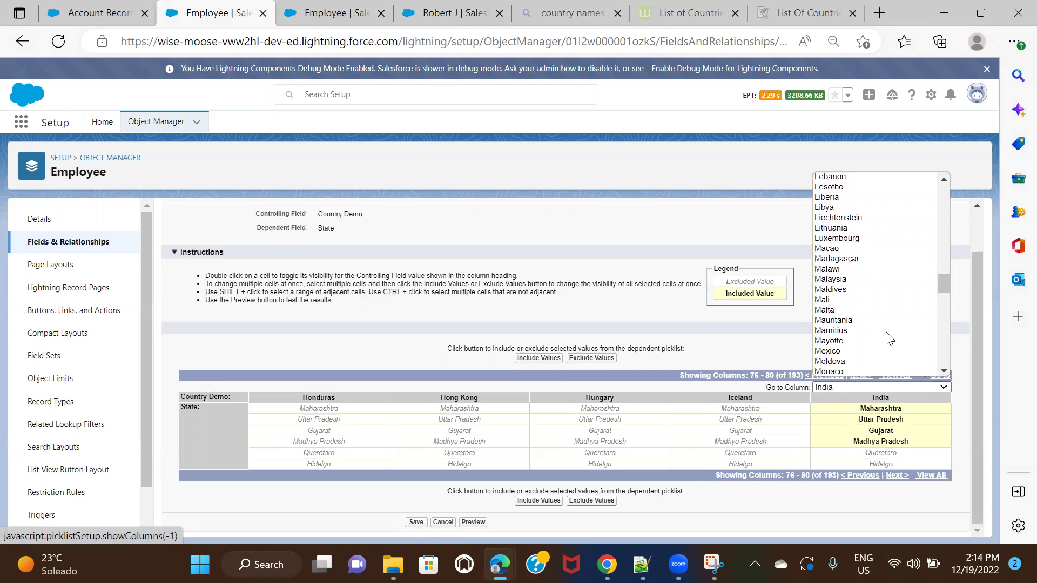
{"action": "left_click", "coordinate": [871, 352]}
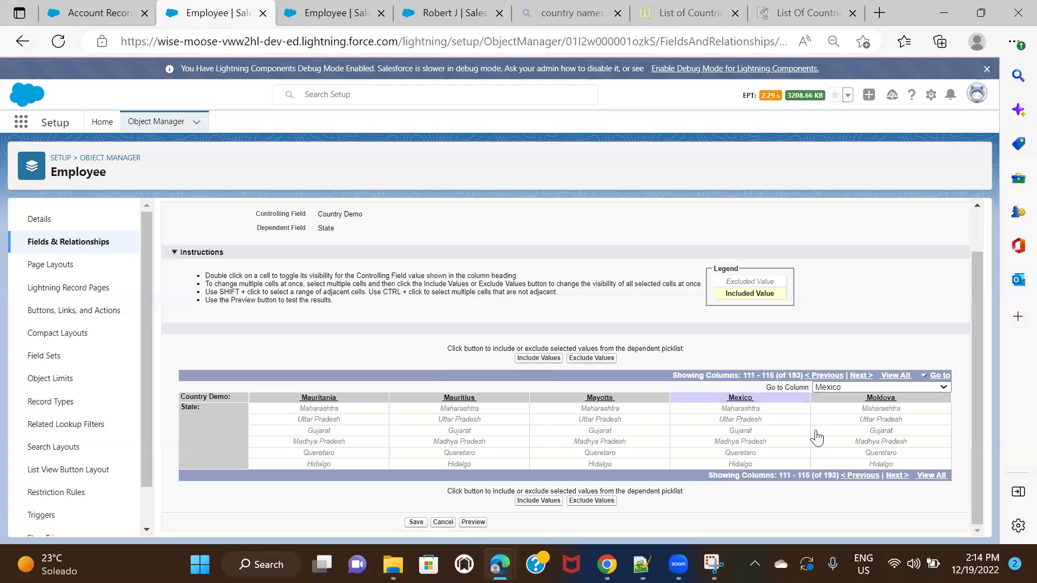
{"action": "left_click", "coordinate": [754, 458]}
{"action": "left_click", "coordinate": [759, 464], "text": "shift"}
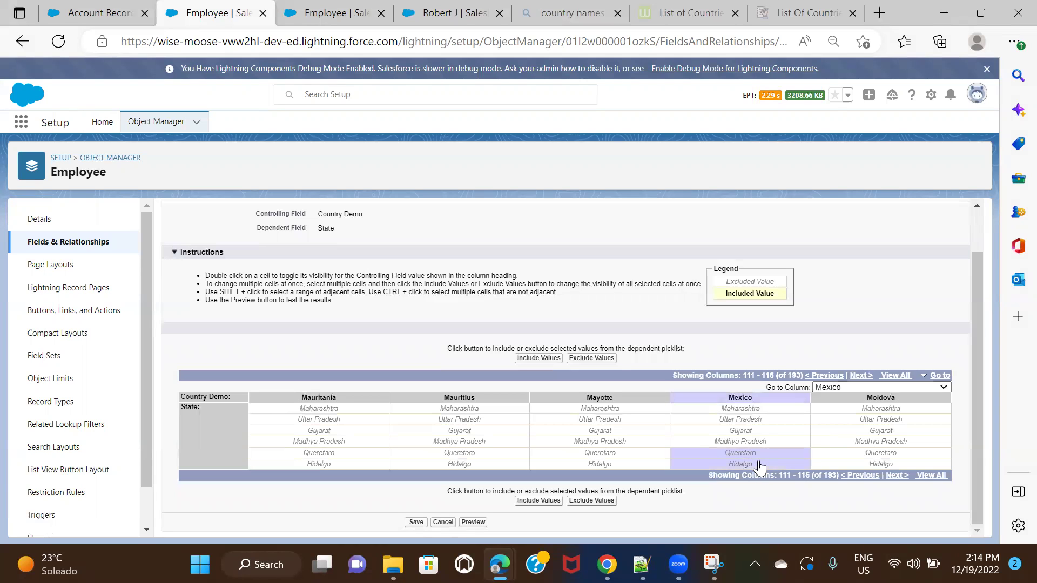
{"action": "left_click", "coordinate": [538, 359]}
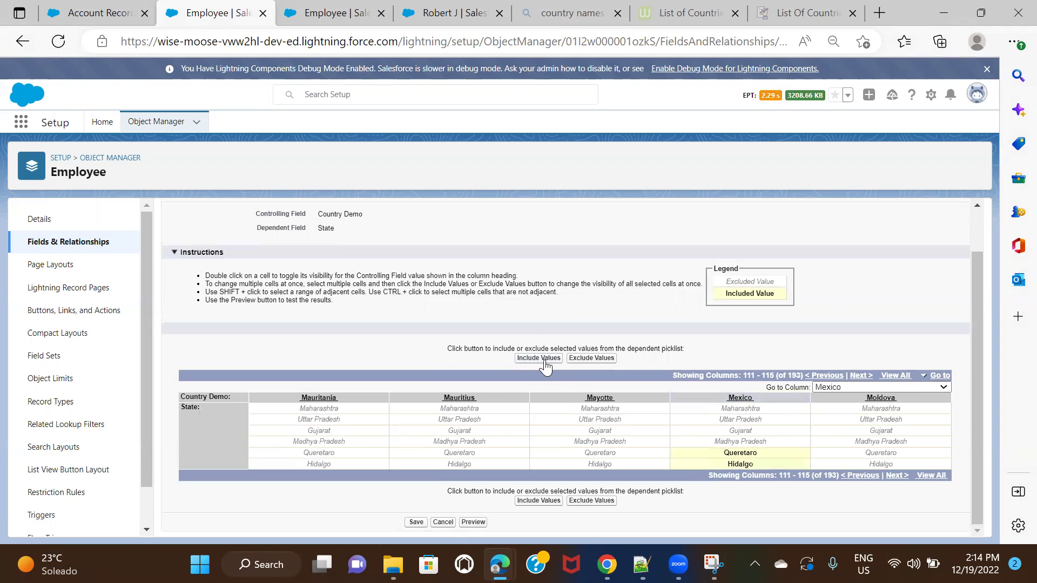
{"action": "left_click", "coordinate": [416, 522]}
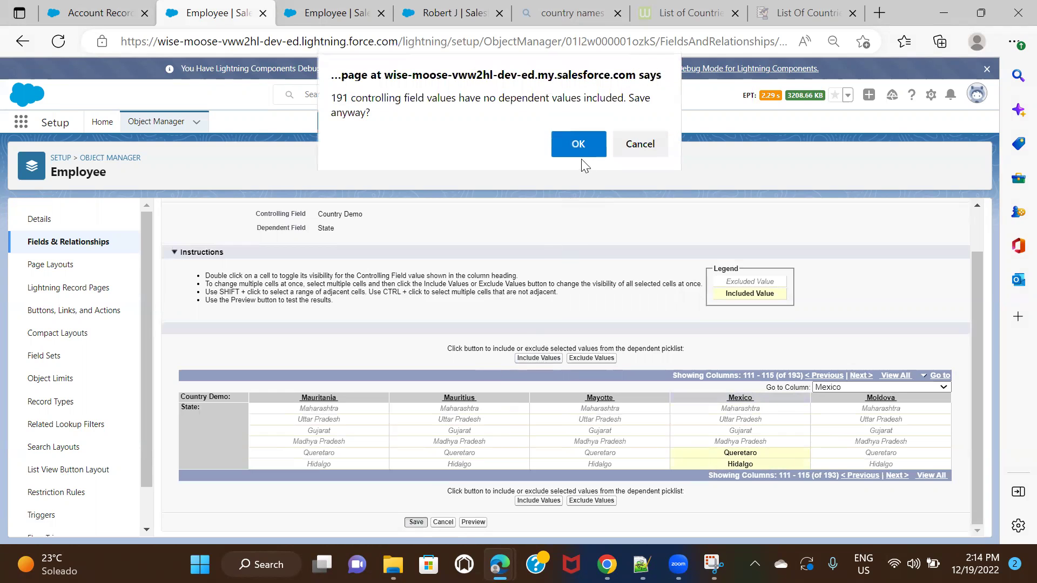
{"action": "left_click", "coordinate": [576, 144]}
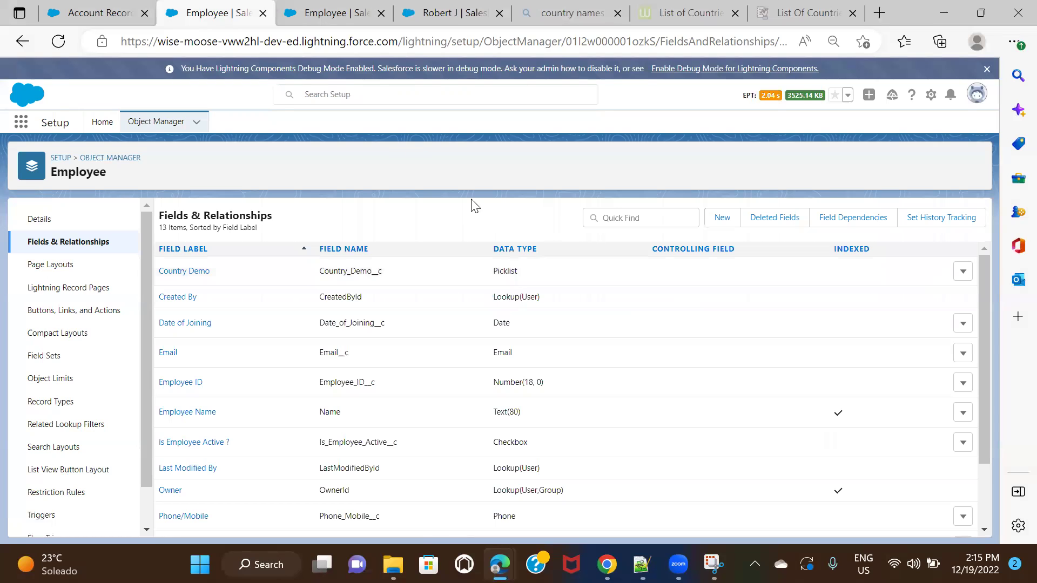
Return to the open employee record and reload it, discarding the unsaved edits.
{"action": "left_click", "coordinate": [337, 21]}
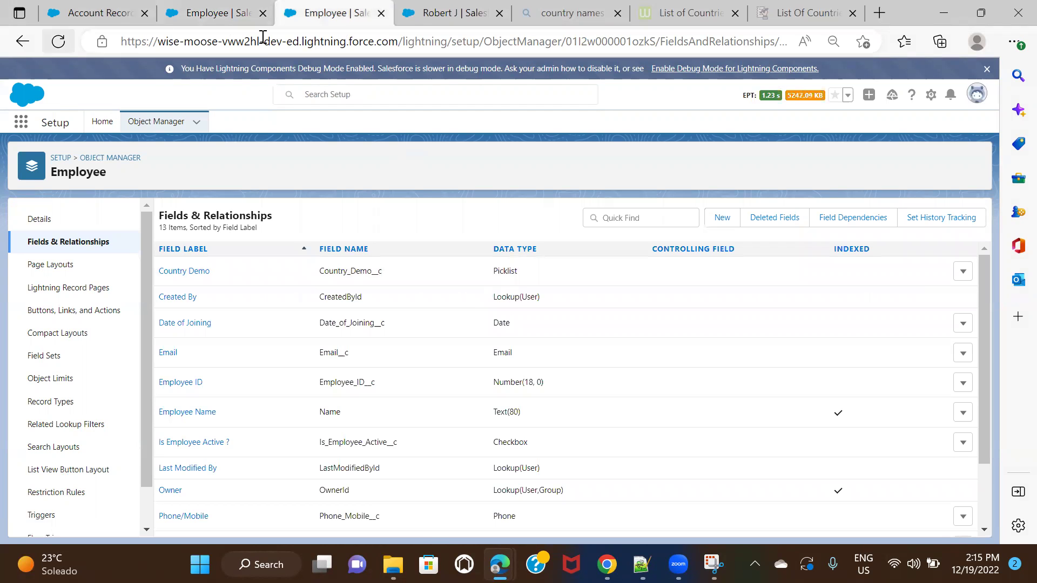
{"action": "left_click", "coordinate": [426, 24]}
{"action": "key", "text": "F5"}
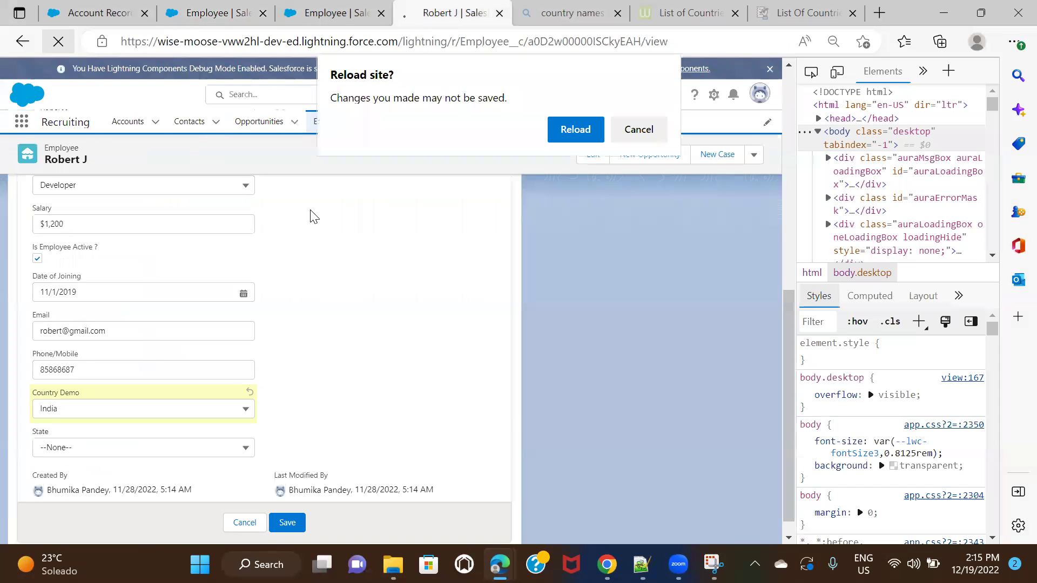
{"action": "left_click", "coordinate": [575, 129]}
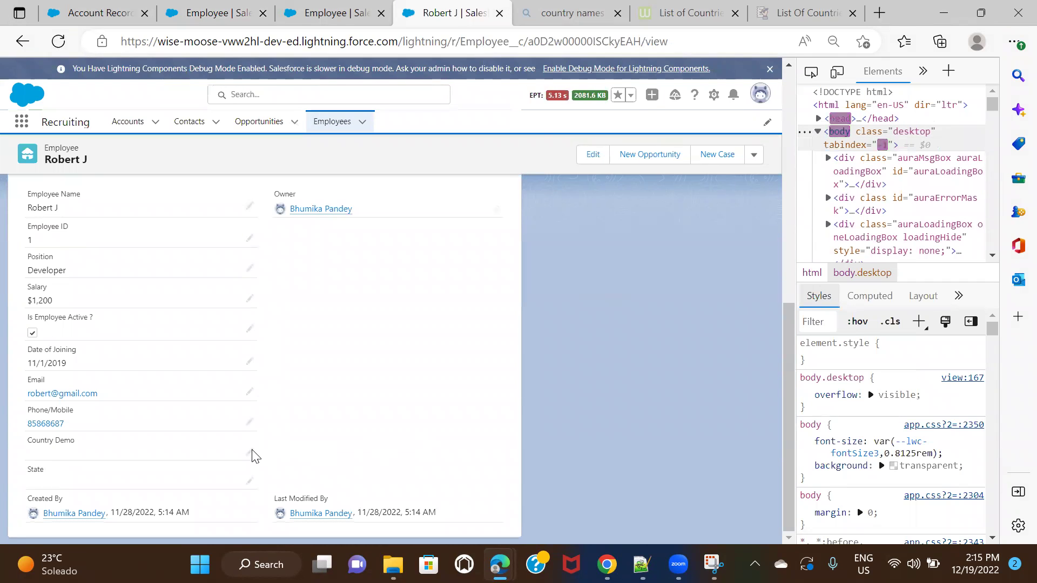
Open the employee record for inline editing and set Country Demo to India.
{"action": "left_click", "coordinate": [250, 452]}
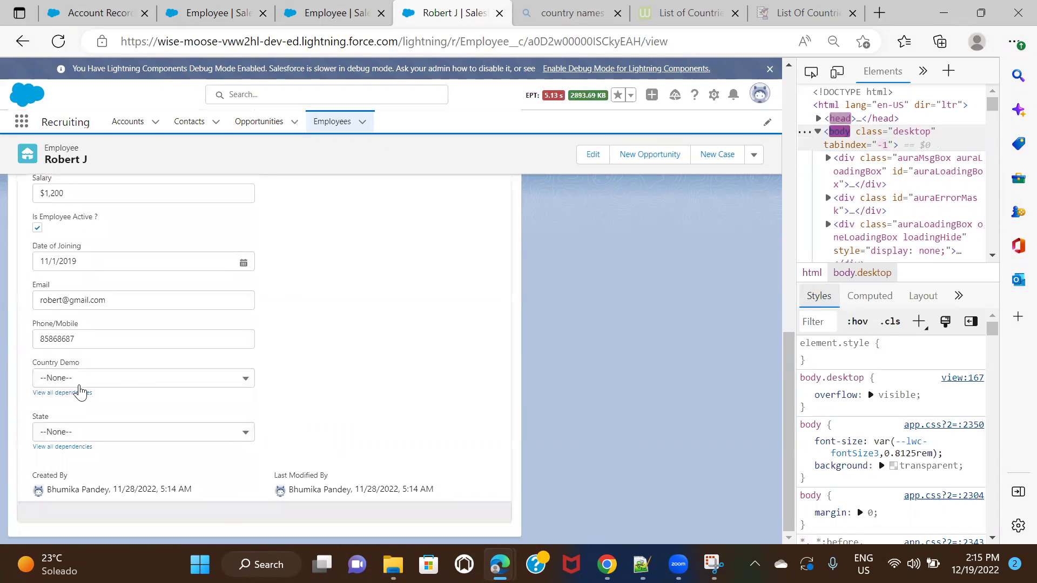
{"action": "left_click", "coordinate": [153, 382]}
{"action": "type", "text": "ind"}
{"action": "left_click", "coordinate": [127, 337]}
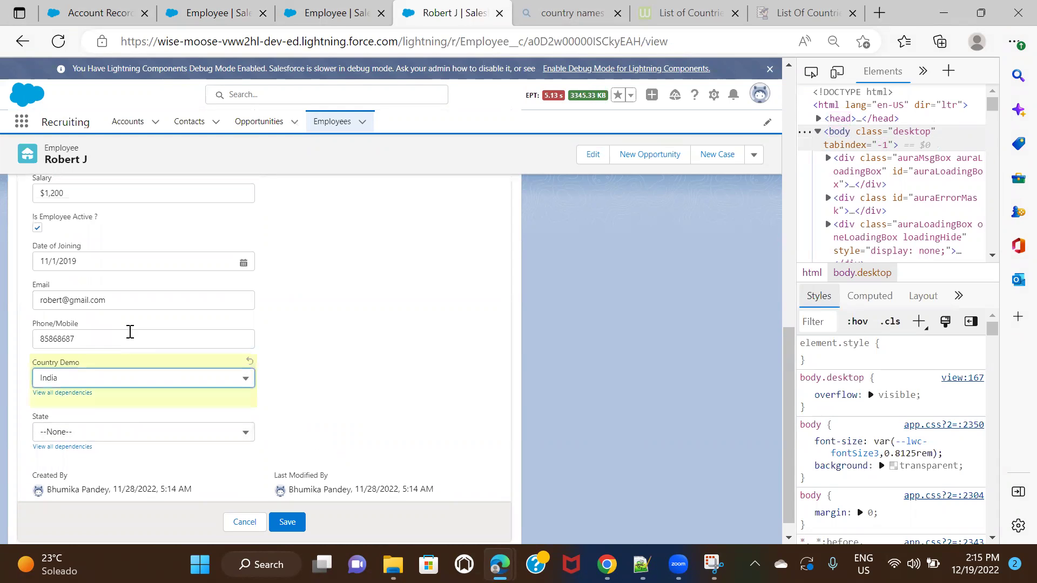
Check the State options offered for India, and reload the employee record with an emptied cache.
{"action": "left_click", "coordinate": [167, 436]}
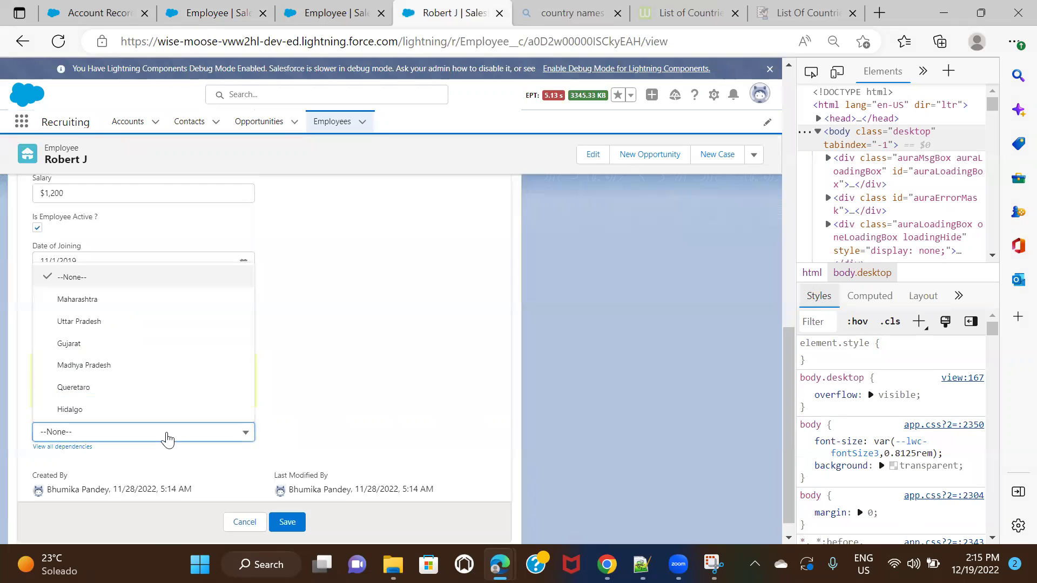
{"action": "left_click", "coordinate": [389, 382]}
{"action": "right_click", "coordinate": [58, 43]}
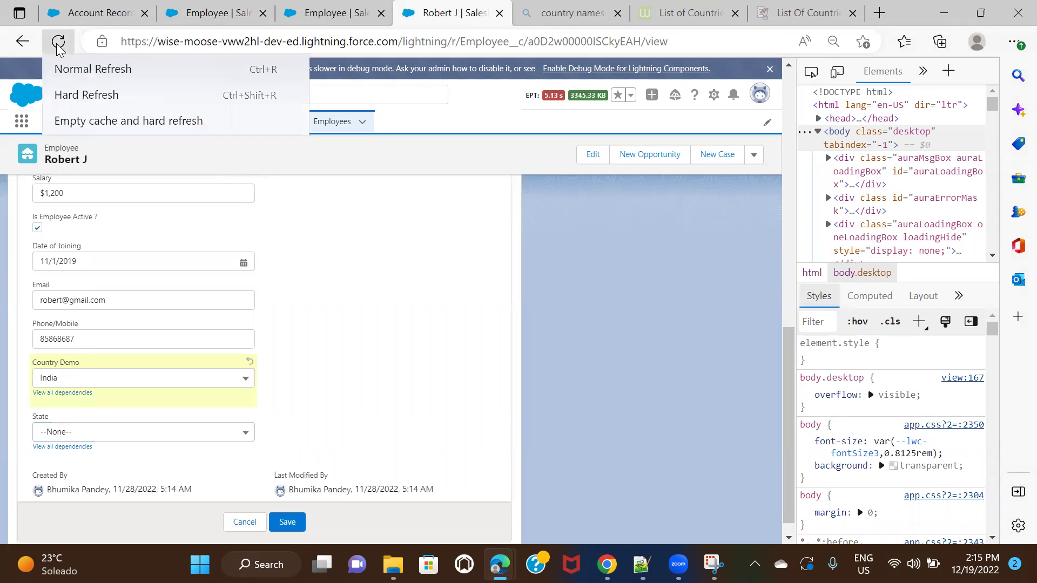
{"action": "left_click", "coordinate": [169, 122]}
{"action": "left_click", "coordinate": [575, 130]}
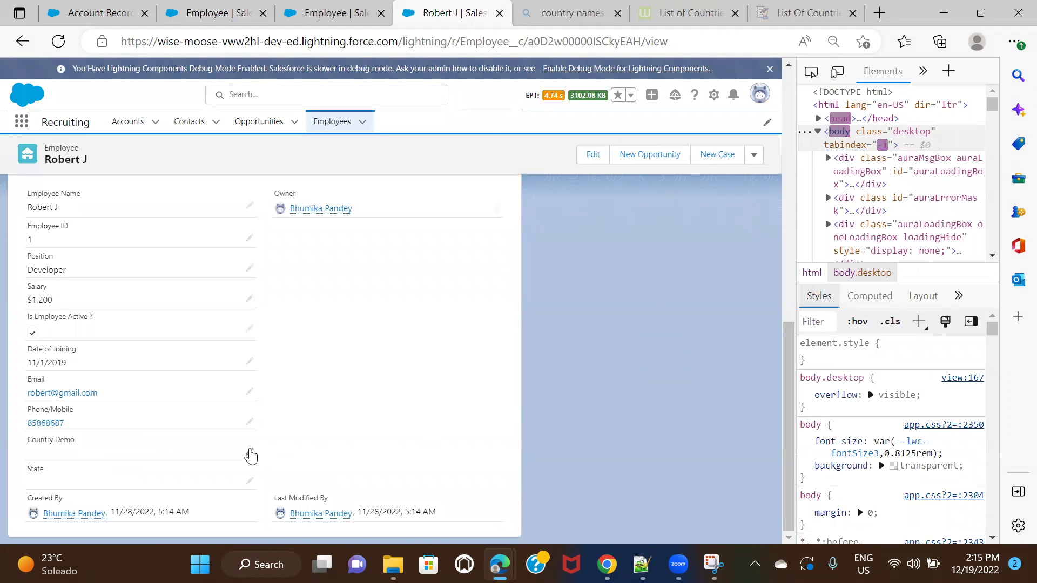
Edit the employee record inline, set Country Demo to India and inspect the available State options.
{"action": "left_click", "coordinate": [249, 452]}
{"action": "left_click", "coordinate": [186, 381]}
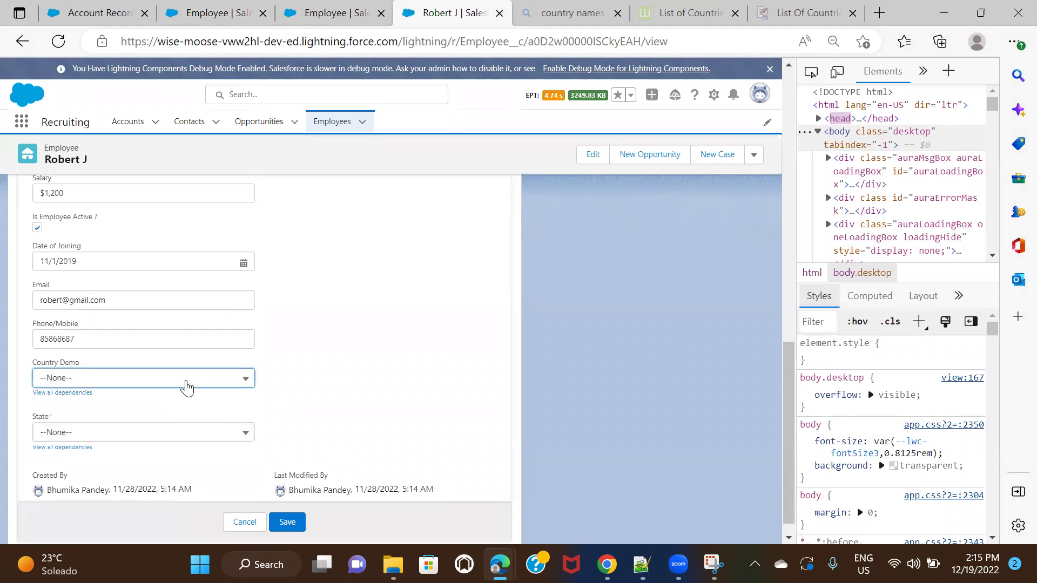
{"action": "key", "text": "i"}
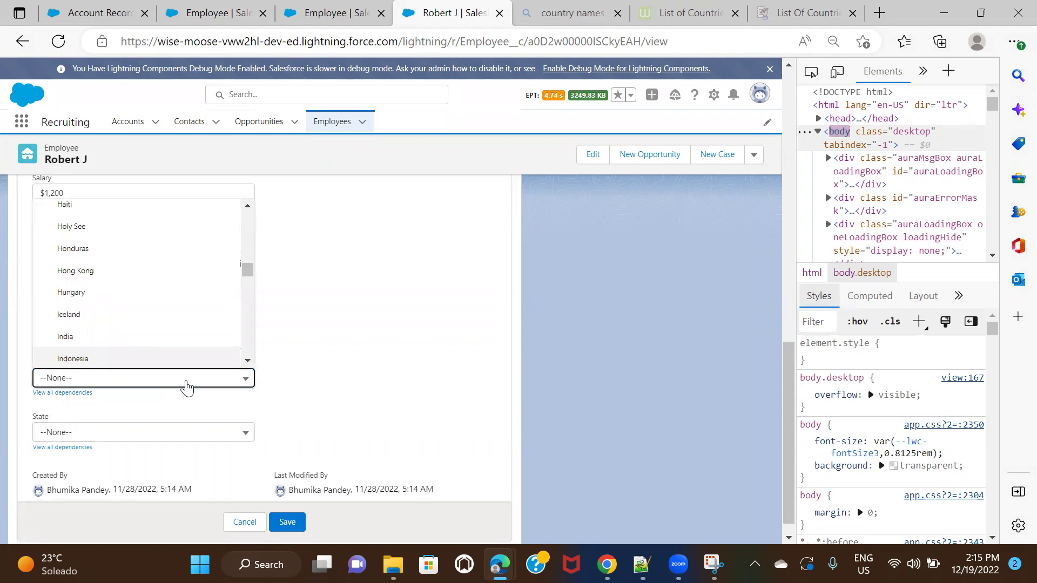
{"action": "left_click", "coordinate": [148, 337]}
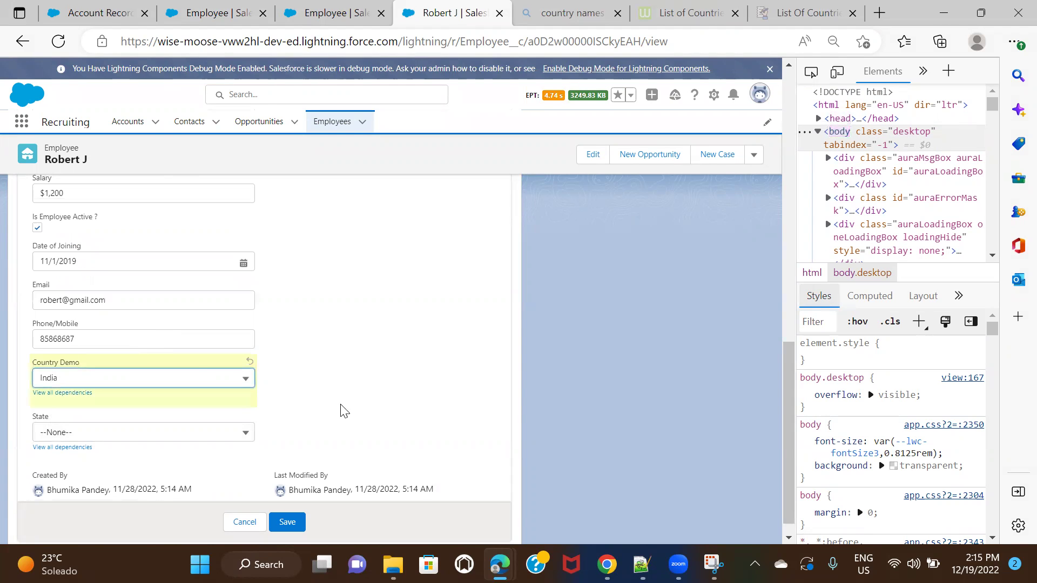
{"action": "left_click", "coordinate": [232, 440]}
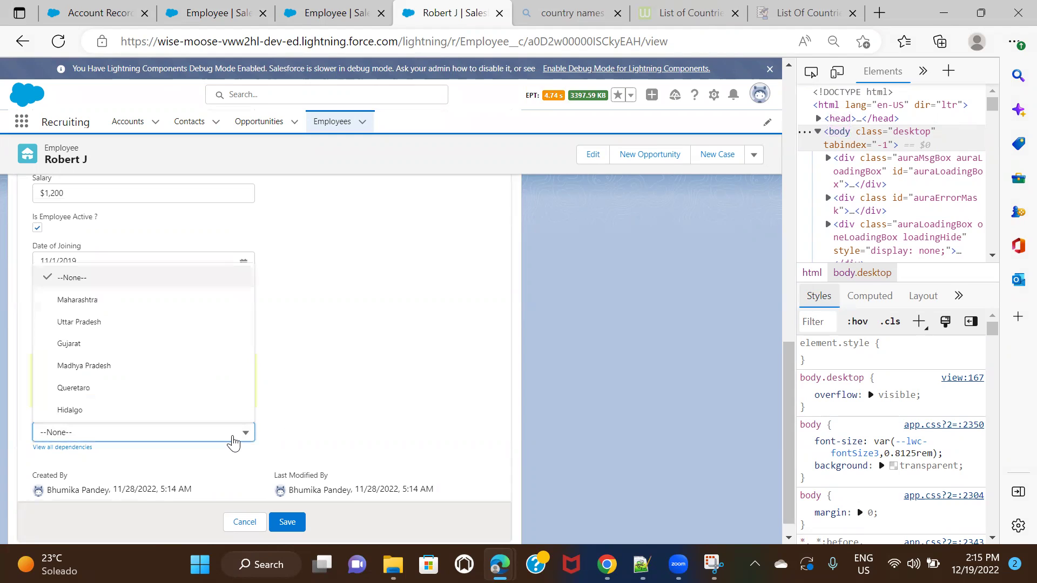
{"action": "left_click", "coordinate": [322, 410]}
Set the employee record's Country Demo to Mexico and inspect the available State options.
{"action": "left_click", "coordinate": [104, 385]}
{"action": "scroll", "coordinate": [160, 328], "scroll_direction": "down", "scroll_amount": 5}
{"action": "scroll", "coordinate": [160, 329], "scroll_direction": "down", "scroll_amount": 3}
{"action": "scroll", "coordinate": [161, 329], "scroll_direction": "down", "scroll_amount": 6}
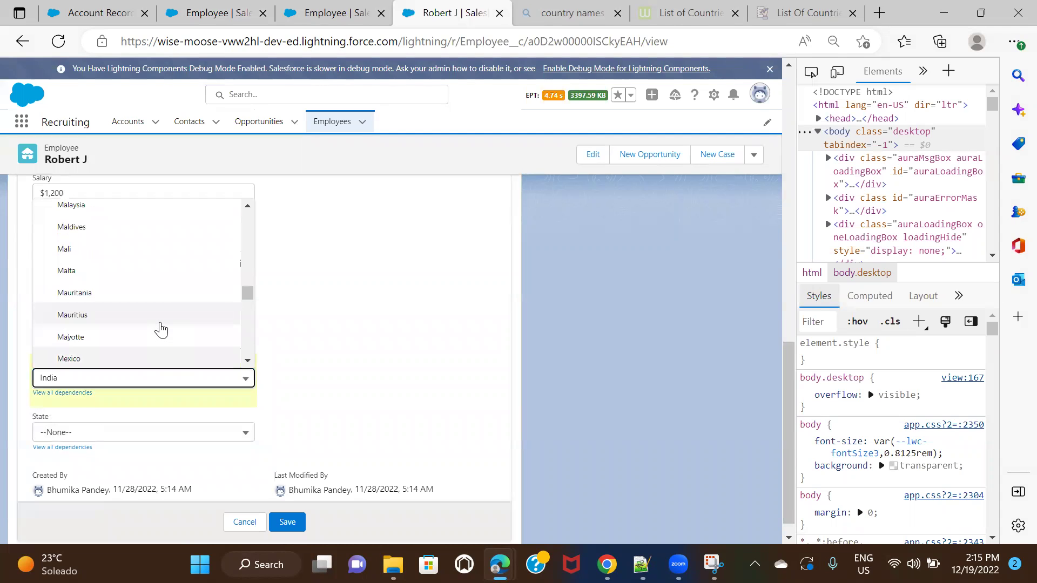
{"action": "left_click", "coordinate": [162, 360]}
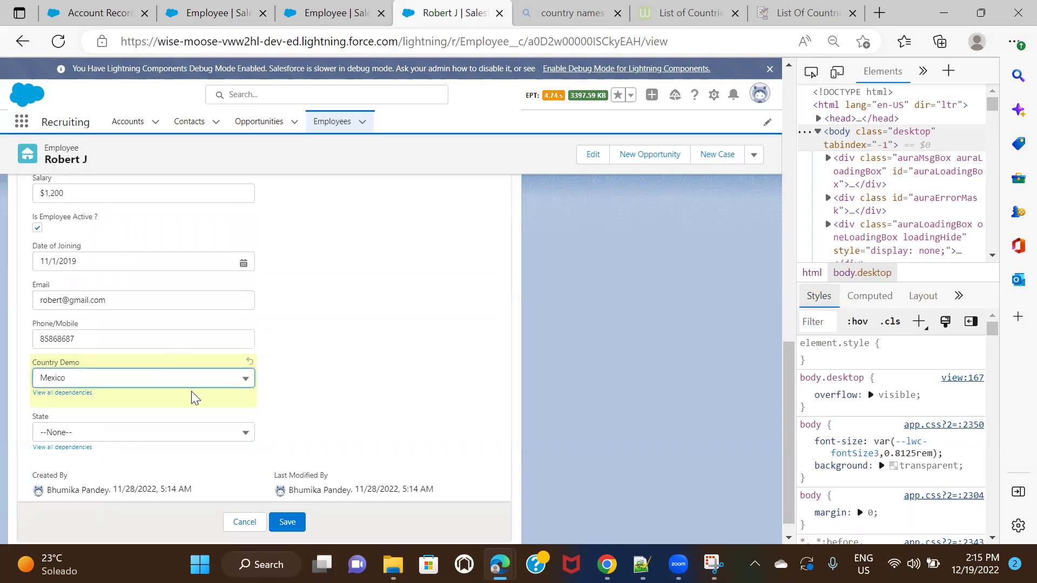
{"action": "left_click", "coordinate": [147, 436]}
{"action": "left_click", "coordinate": [472, 337]}
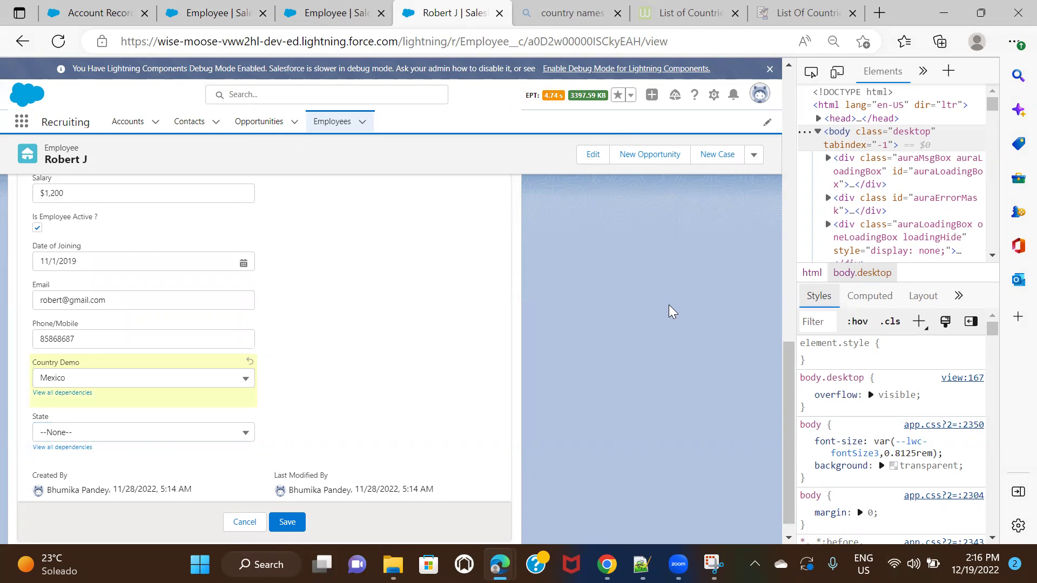
Open the Country Demo–State field dependency on the Employee object and review the values included for India.
{"action": "left_click", "coordinate": [338, 15]}
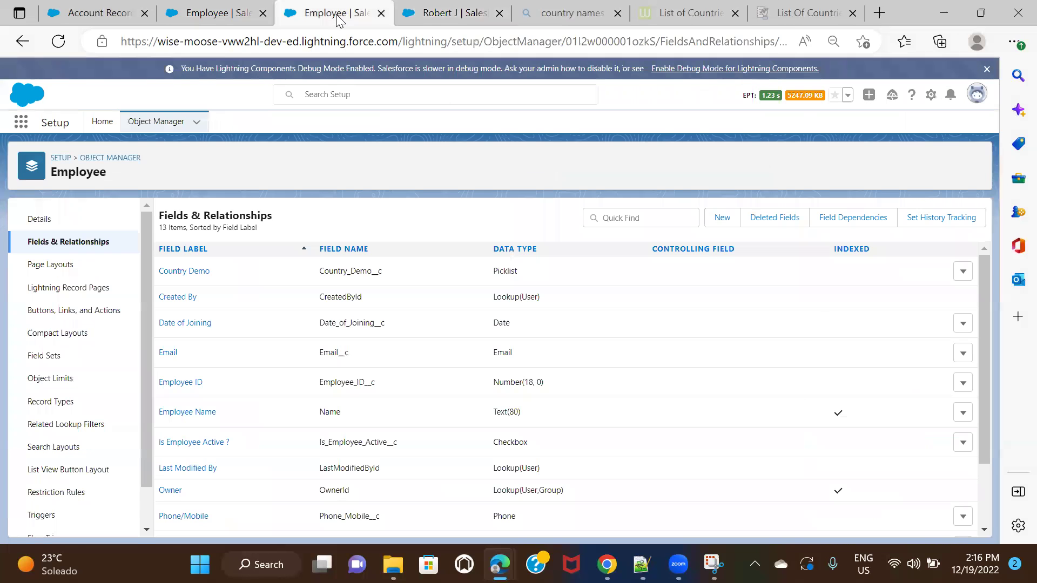
{"action": "left_click", "coordinate": [828, 221]}
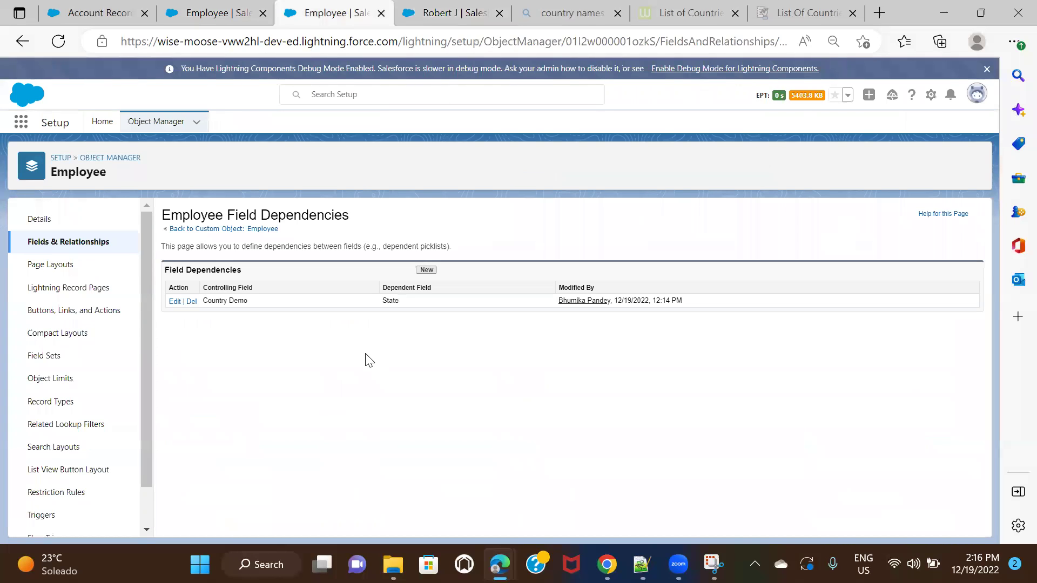
{"action": "left_click", "coordinate": [175, 301]}
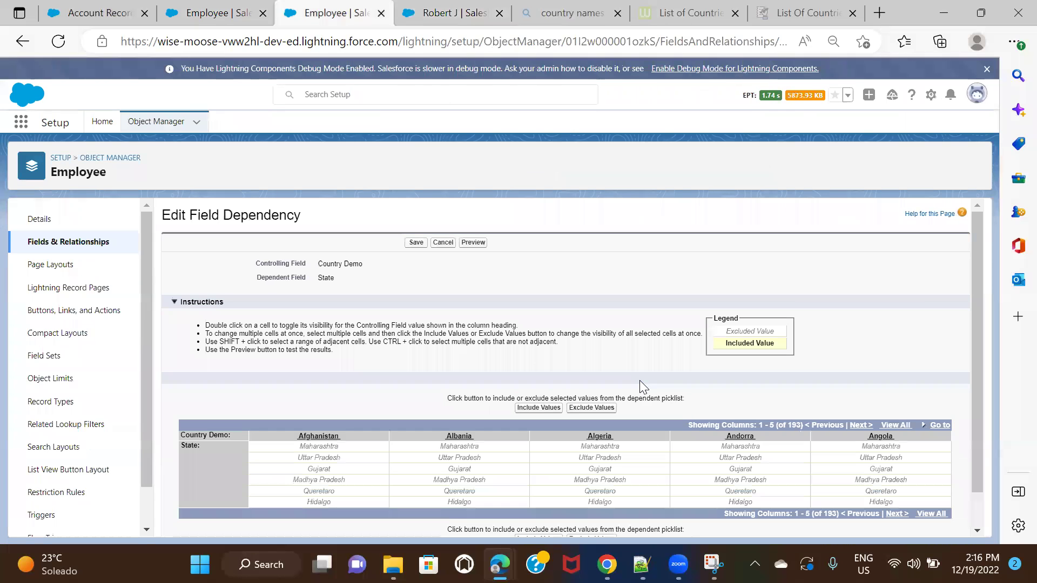
{"action": "left_click", "coordinate": [939, 426]}
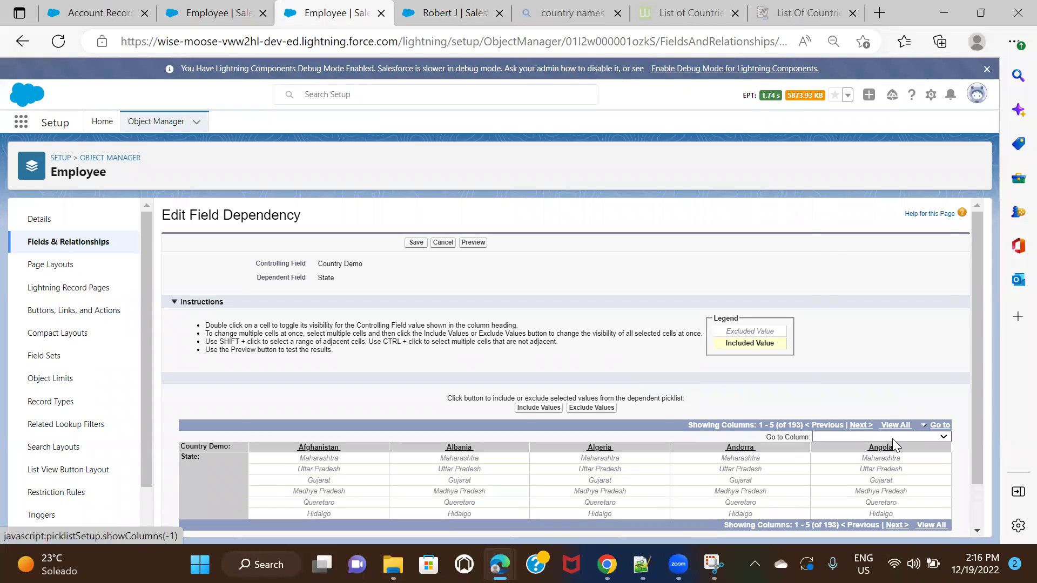
{"action": "left_click", "coordinate": [892, 437]}
{"action": "type", "text": "in"}
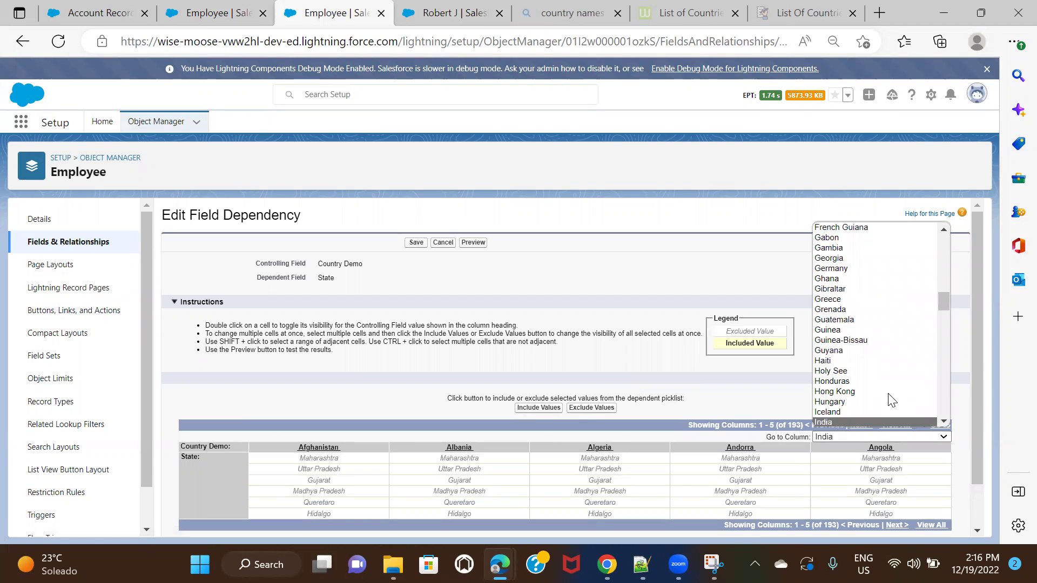
{"action": "key", "text": "Return"}
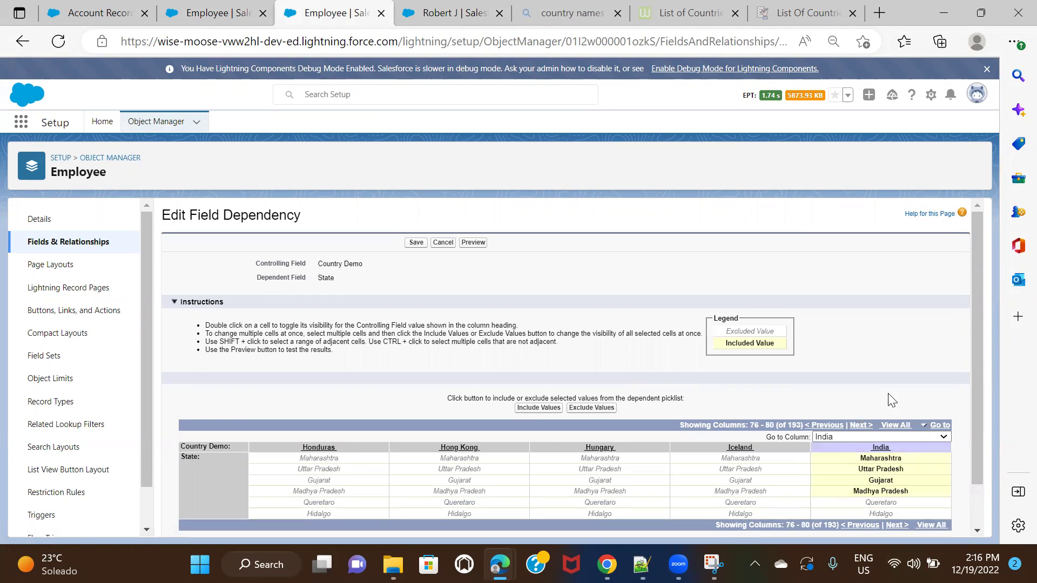
{"action": "scroll", "coordinate": [891, 400], "scroll_direction": "down", "scroll_amount": 1}
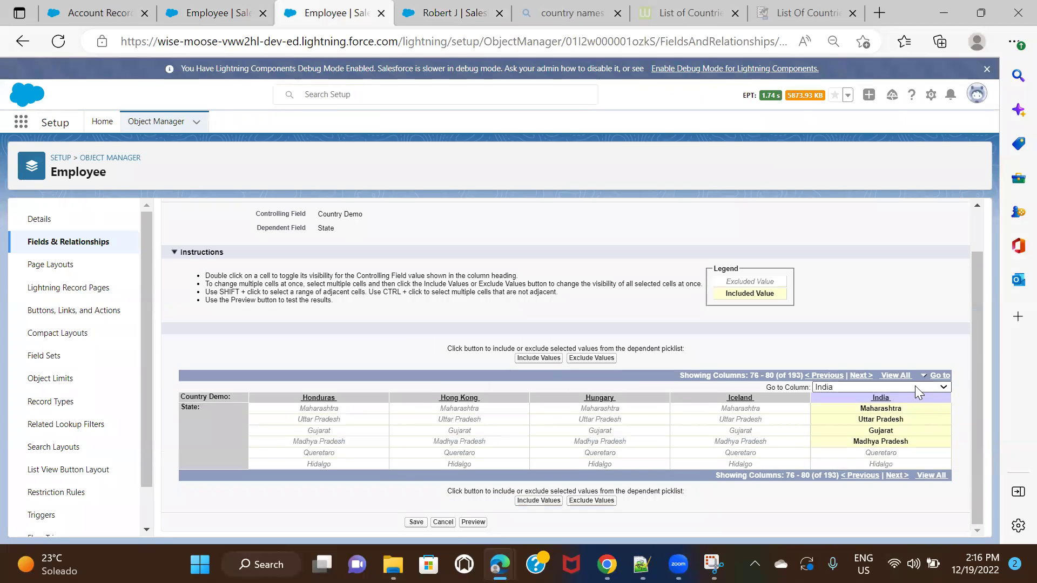
Go to the Mexico column in the dependency matrix and review its included State values.
{"action": "left_click", "coordinate": [915, 386]}
{"action": "key", "text": "Down"}
{"action": "key", "text": "Down"}
{"action": "key", "text": "Down"}
{"action": "key", "text": "Down"}
{"action": "key", "text": "Down"}
{"action": "key", "text": "Down"}
{"action": "key", "text": "Down"}
{"action": "key", "text": "Down"}
{"action": "key", "text": "Down"}
{"action": "key", "text": "Down"}
{"action": "key", "text": "Down"}
{"action": "key", "text": "Down"}
{"action": "key", "text": "Down"}
{"action": "key", "text": "Down"}
{"action": "key", "text": "Down"}
{"action": "key", "text": "Down"}
{"action": "key", "text": "Down"}
{"action": "key", "text": "Down"}
{"action": "key", "text": "Down"}
{"action": "key", "text": "Down"}
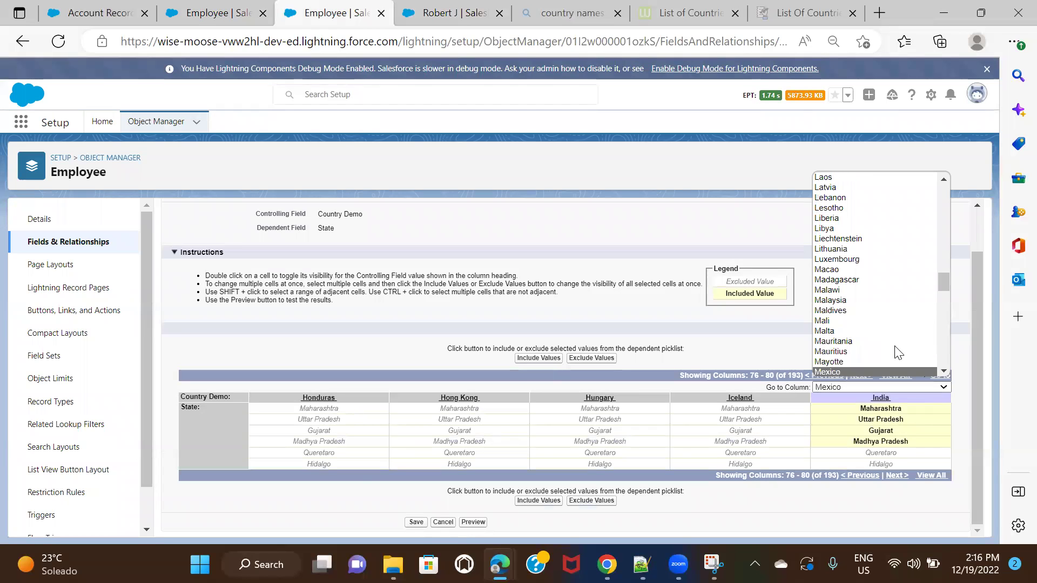
{"action": "key", "text": "Return"}
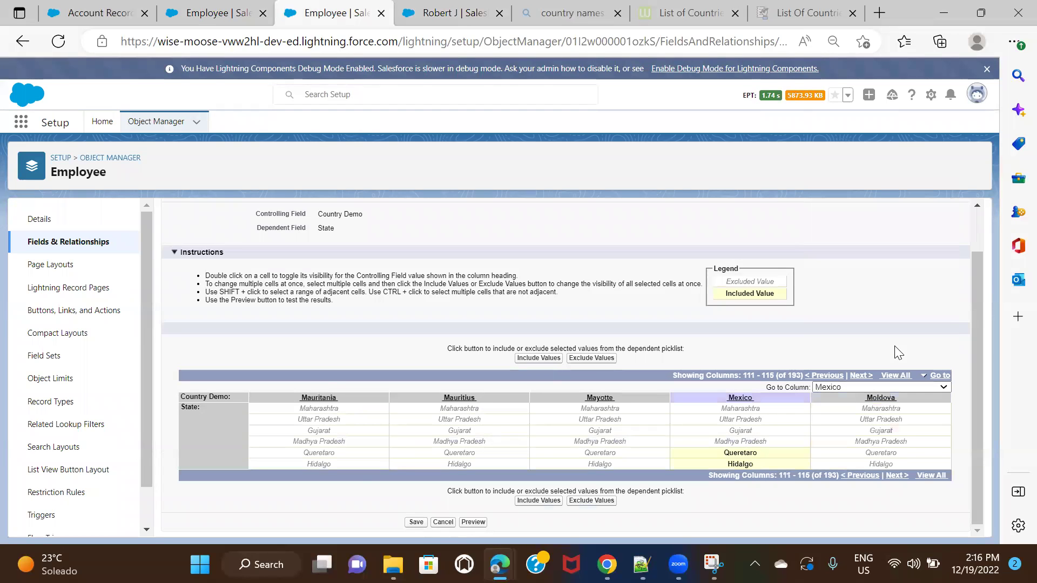
Return to the employee record, save its pending changes while leaving for the Employees list, and glance back at the dependency matrix.
{"action": "left_click", "coordinate": [458, 15]}
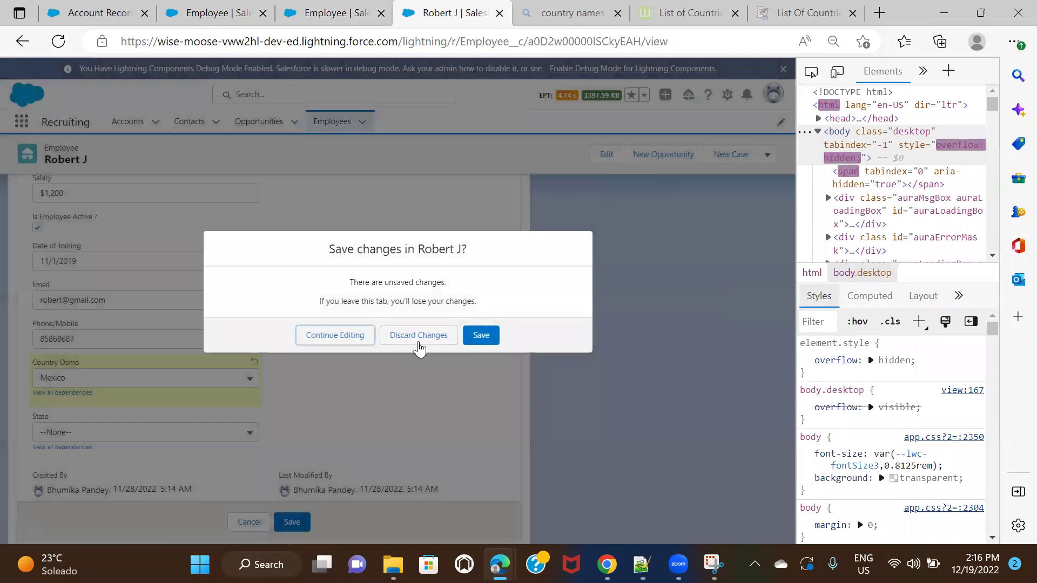
{"action": "left_click", "coordinate": [476, 336]}
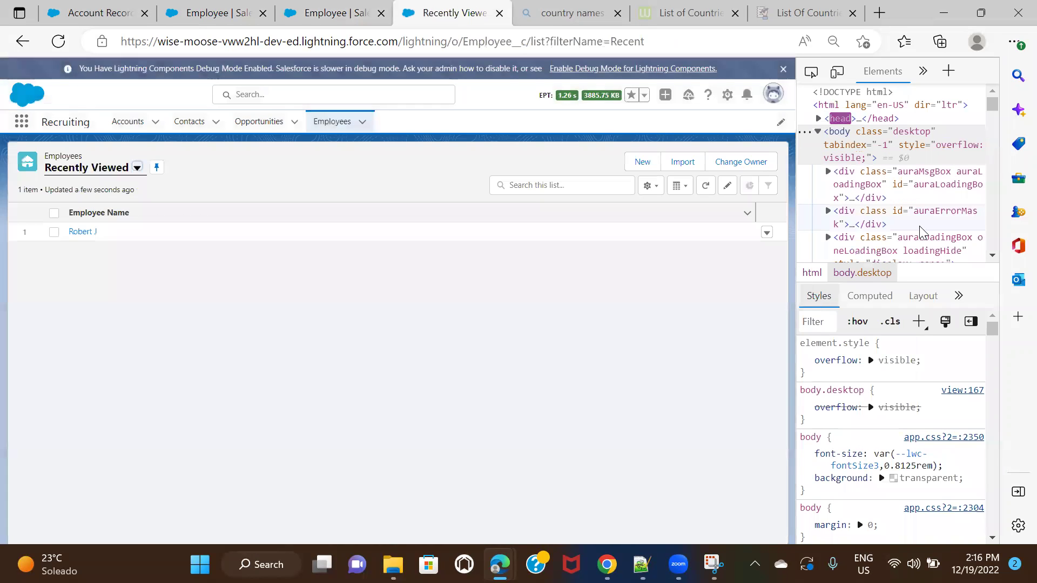
{"action": "left_click", "coordinate": [332, 12]}
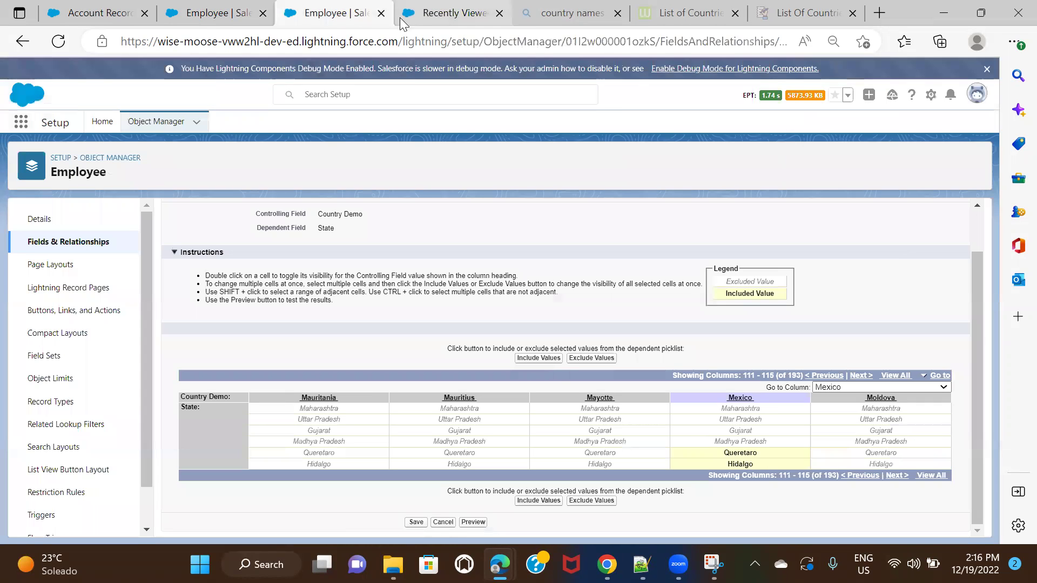
{"action": "left_click", "coordinate": [439, 15]}
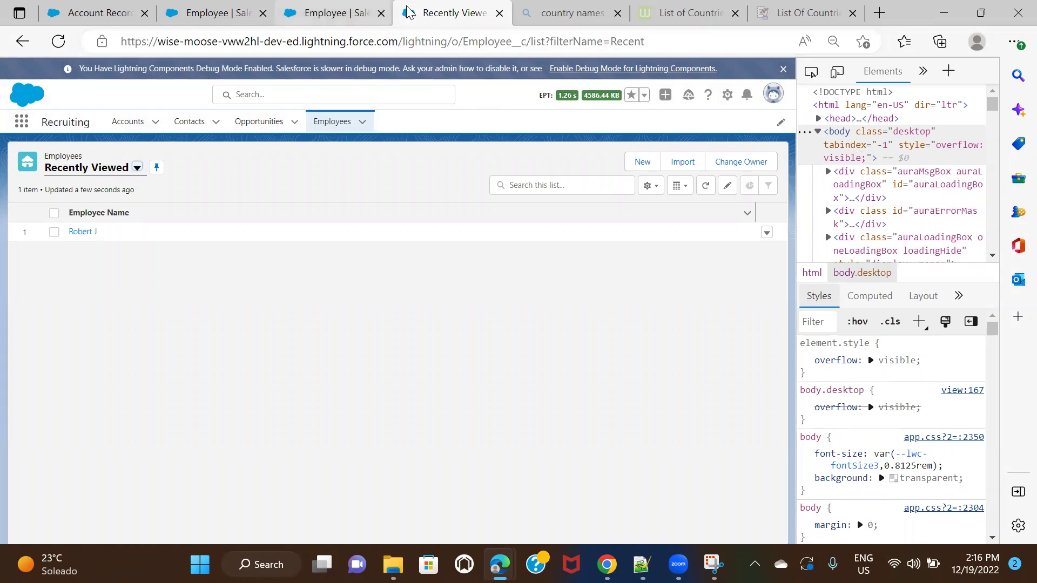
Reload the Employees list and start a new employee with the Employee Name emp66.
{"action": "right_click", "coordinate": [421, 11]}
{"action": "left_click", "coordinate": [544, 102]}
{"action": "left_click", "coordinate": [443, 13]}
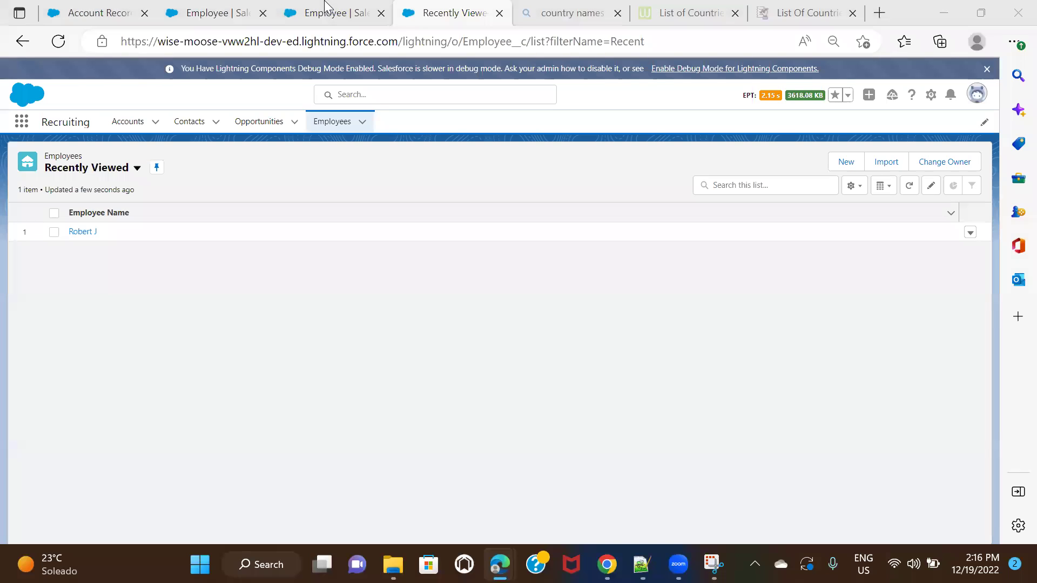
{"action": "left_click", "coordinate": [844, 163]}
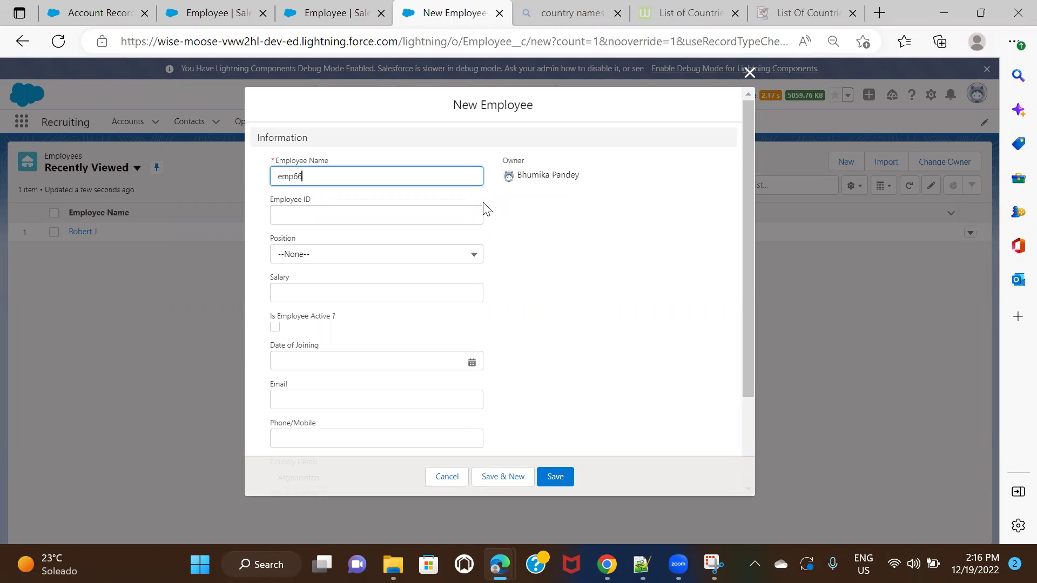
{"action": "scroll", "coordinate": [621, 320], "scroll_direction": "down", "scroll_amount": 2}
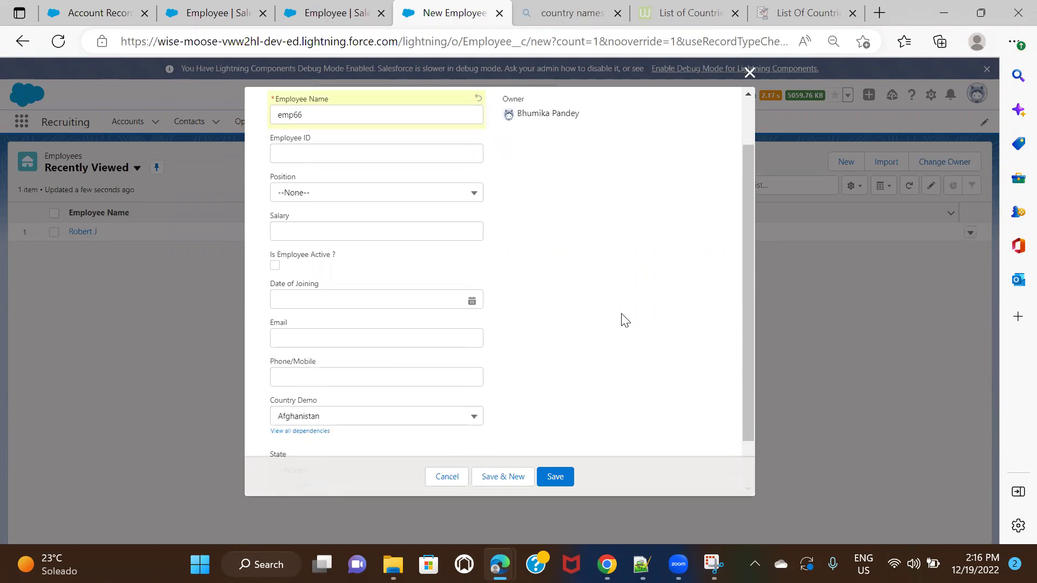
Set the new employee's Country Demo to India and inspect the filtered State options.
{"action": "left_click", "coordinate": [391, 360]}
{"action": "scroll", "coordinate": [453, 456], "scroll_direction": "down", "scroll_amount": 2}
{"action": "scroll", "coordinate": [443, 451], "scroll_direction": "down", "scroll_amount": 15}
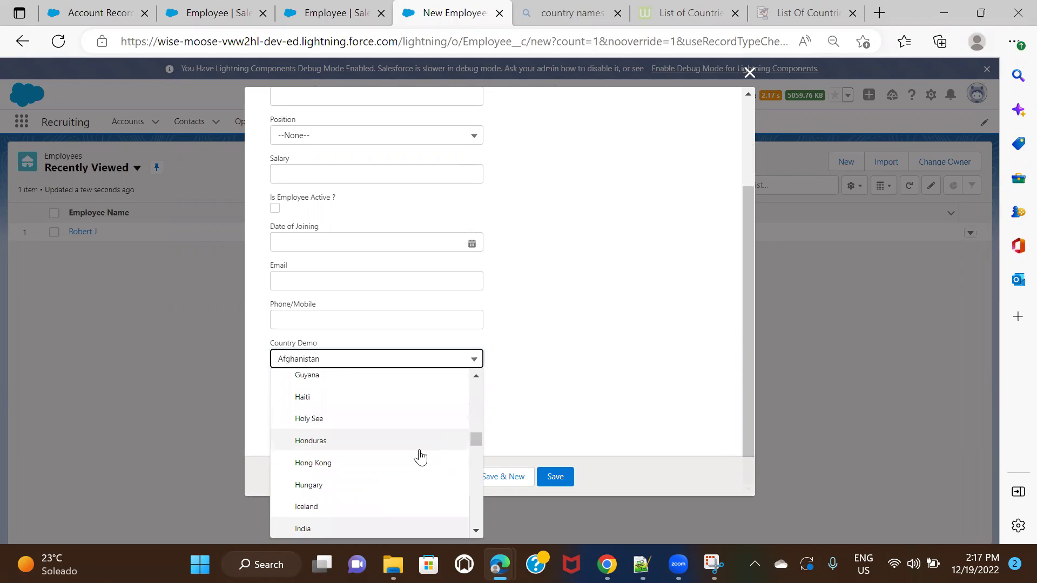
{"action": "left_click", "coordinate": [367, 528]}
{"action": "left_click", "coordinate": [392, 414]}
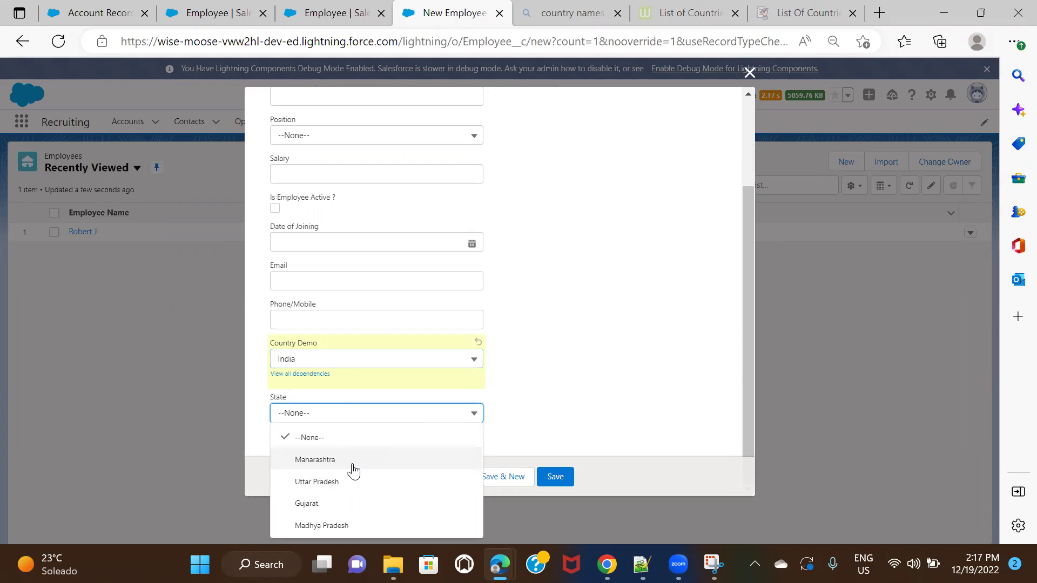
Switch the new employee's Country Demo to Mexico and inspect the filtered State options.
{"action": "left_click", "coordinate": [350, 360]}
{"action": "type", "text": "me"}
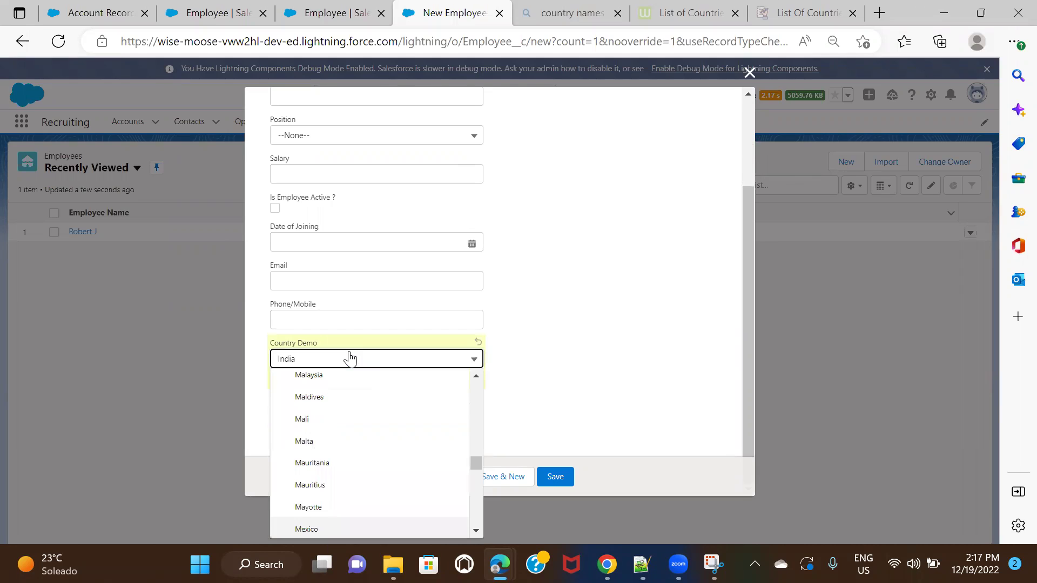
{"action": "left_click", "coordinate": [342, 529]}
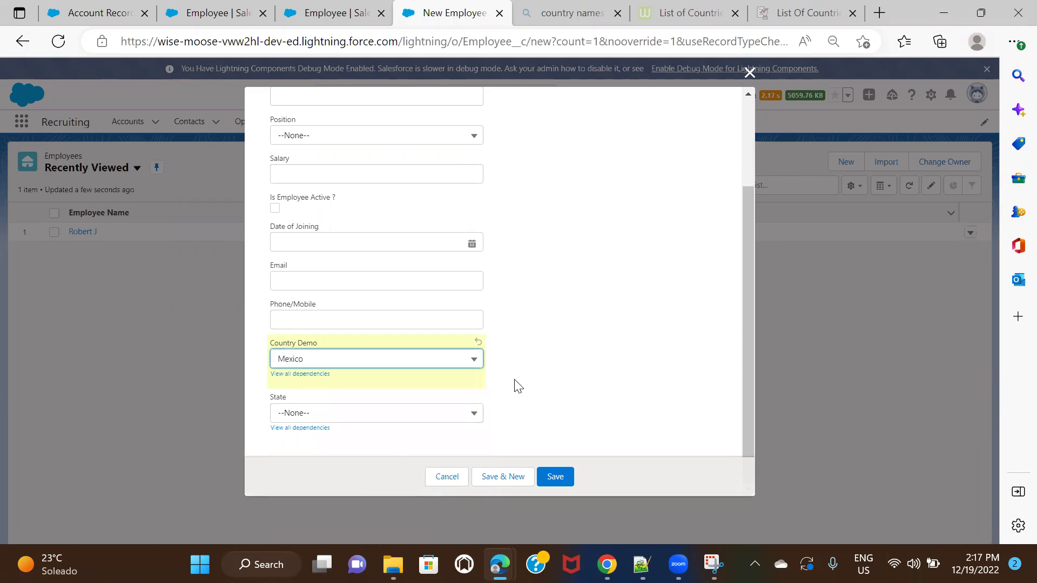
{"action": "left_click", "coordinate": [357, 412]}
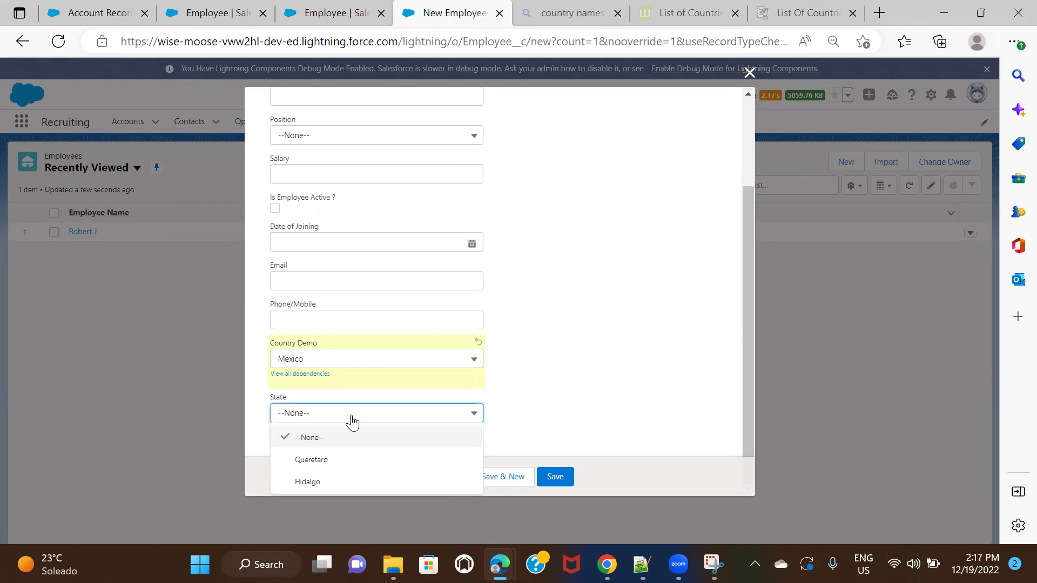
Test Country Demo with Maldives, and set it back to India with the State options listed.
{"action": "left_click", "coordinate": [399, 365]}
{"action": "left_click", "coordinate": [360, 398]}
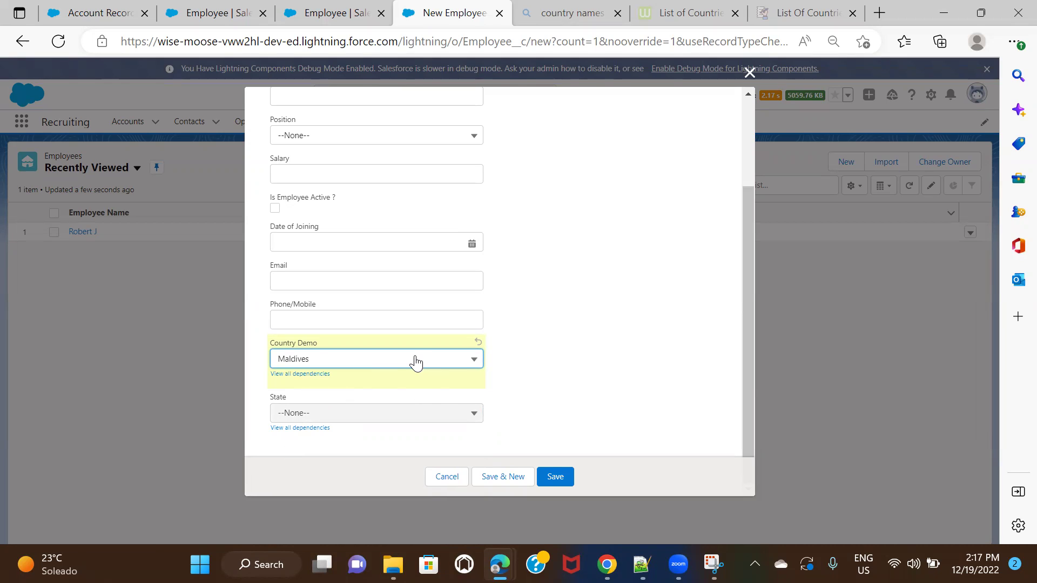
{"action": "left_click", "coordinate": [358, 365]}
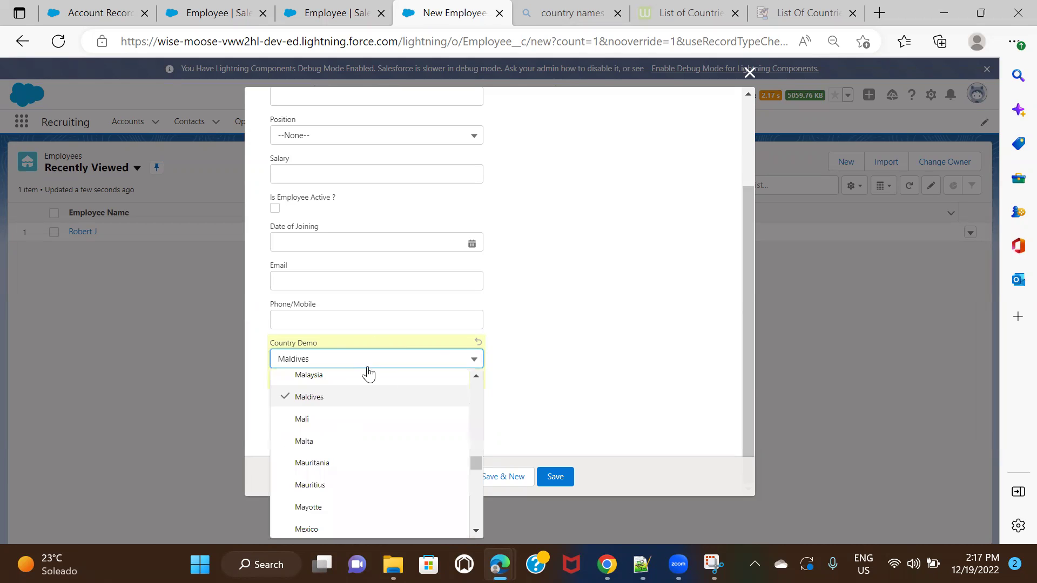
{"action": "scroll", "coordinate": [375, 437], "scroll_direction": "up", "scroll_amount": 12}
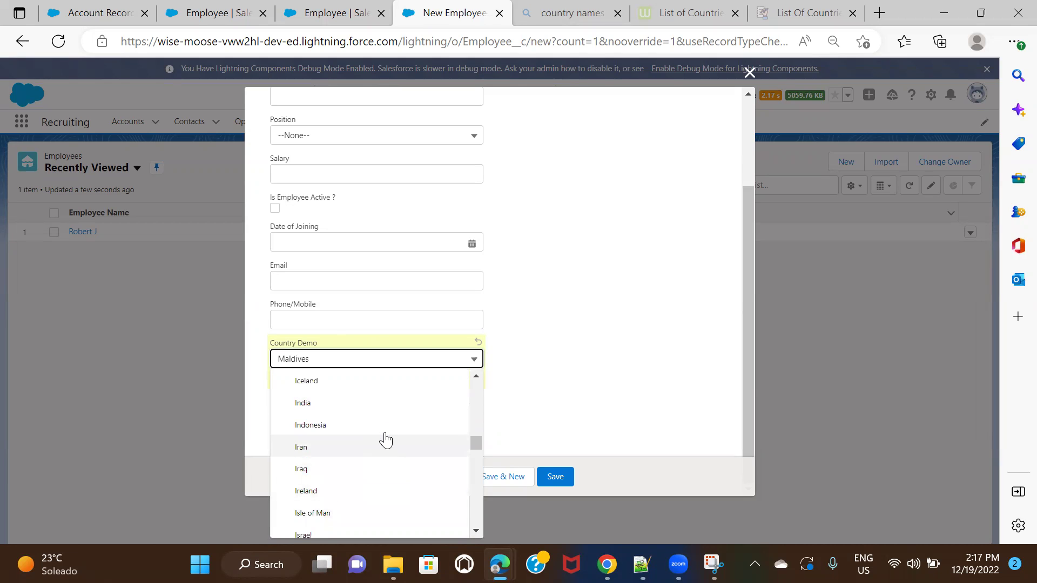
{"action": "left_click", "coordinate": [385, 405]}
{"action": "left_click", "coordinate": [336, 414]}
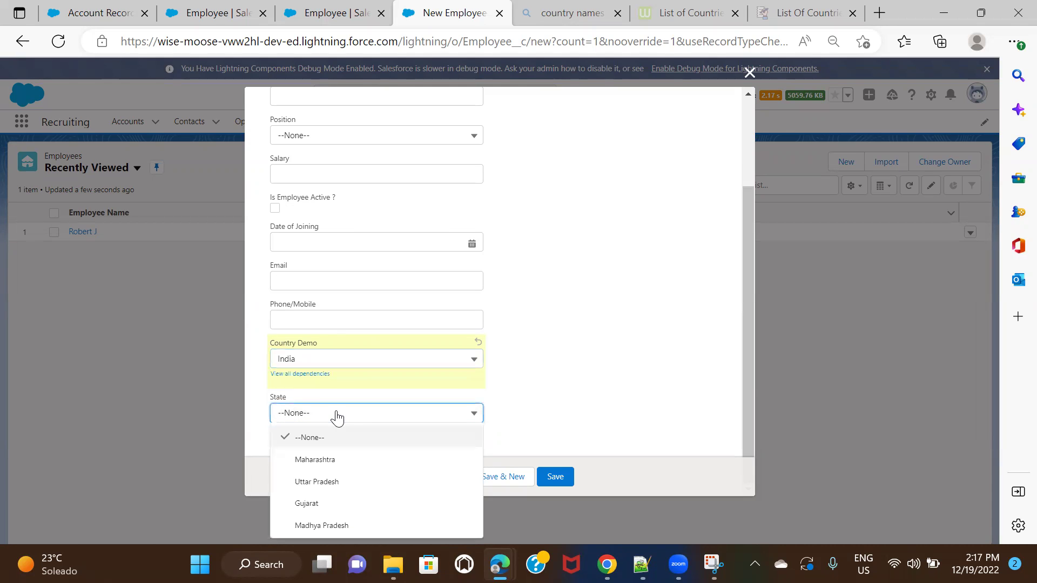
Set the new employee's State to Maharashtra, save the record and view its saved details.
{"action": "left_click", "coordinate": [334, 461]}
{"action": "left_click", "coordinate": [561, 480]}
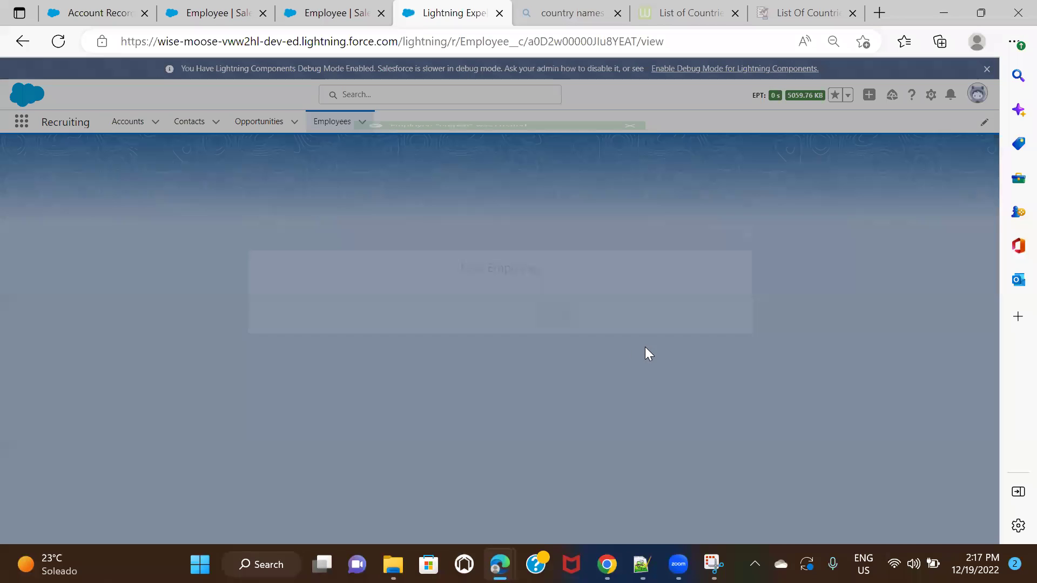
{"action": "scroll", "coordinate": [338, 388], "scroll_direction": "down", "scroll_amount": 10}
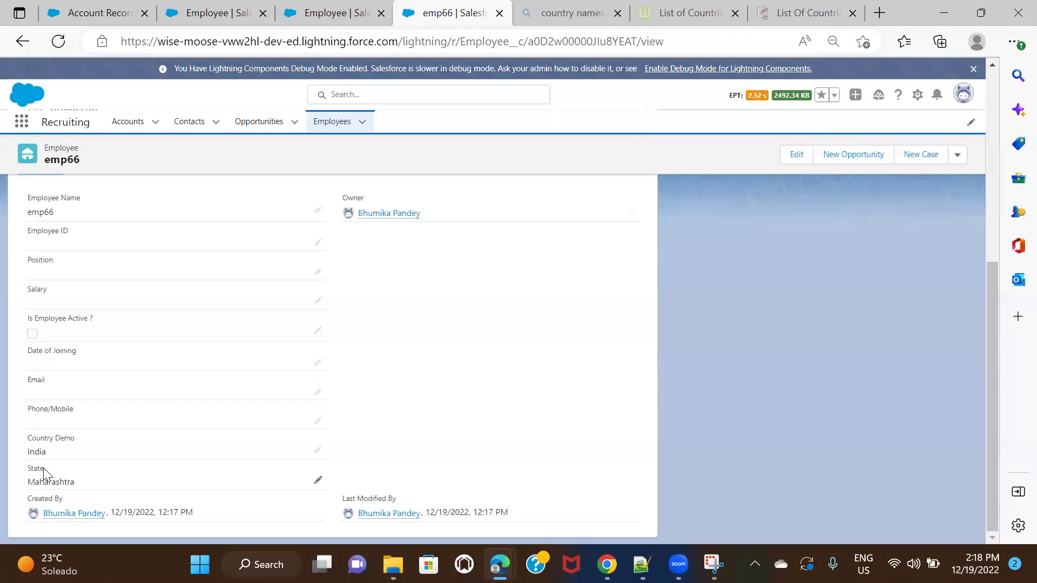
Open emp66's State field for editing and inspect the State options offered for India.
{"action": "left_click", "coordinate": [318, 481]}
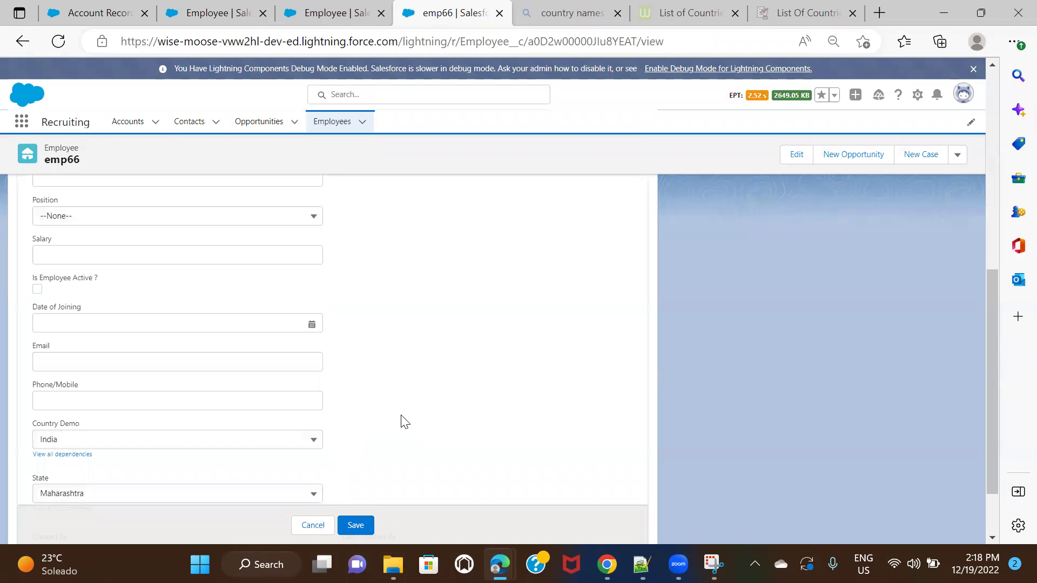
{"action": "left_click", "coordinate": [290, 422]}
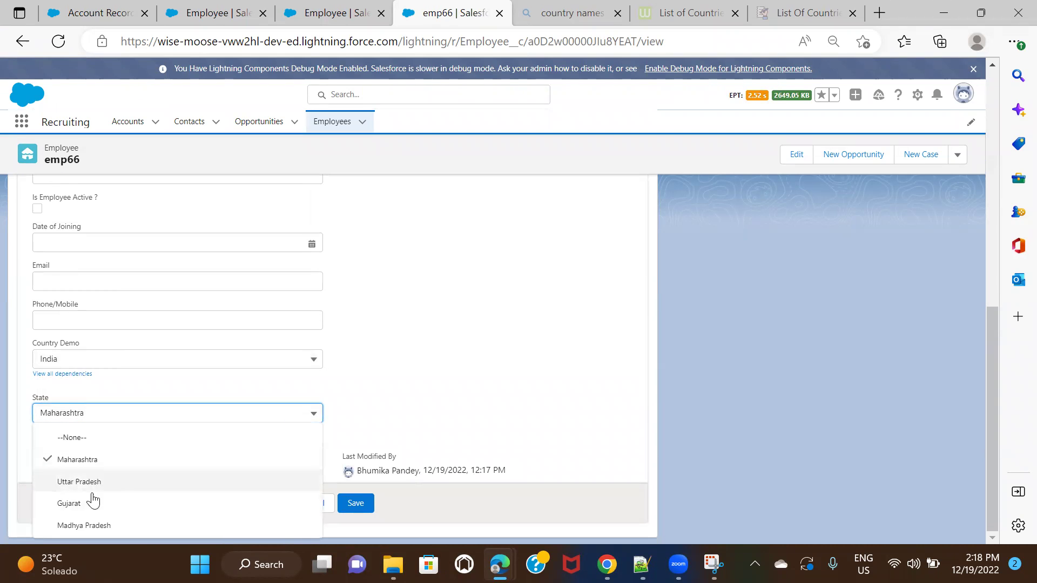
{"action": "left_click", "coordinate": [389, 408]}
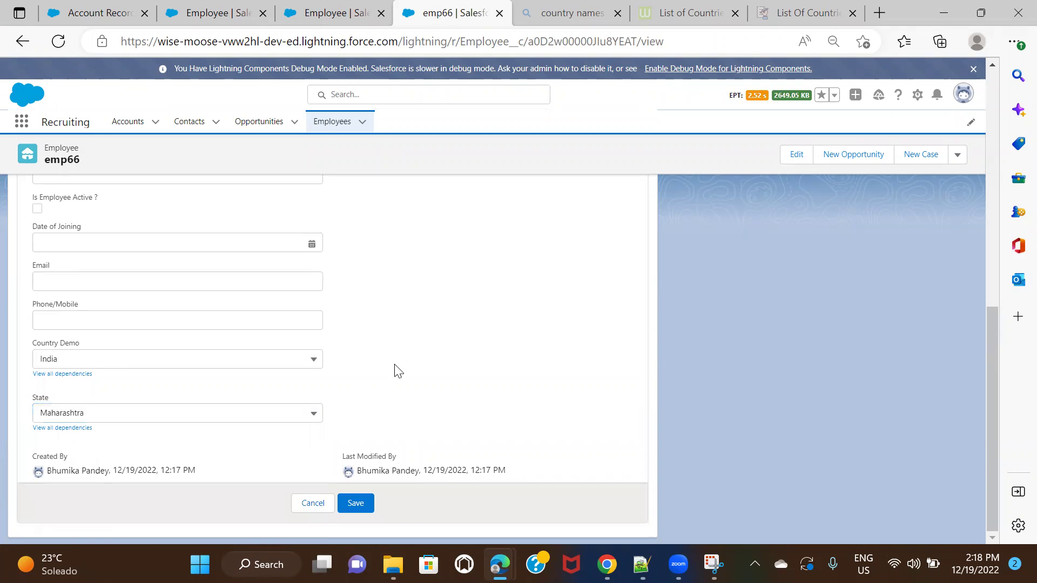
In the Country Demo to State dependency matrix, exclude Gujarat from the India column and save the dependency despite countries without dependent values.
{"action": "left_click", "coordinate": [311, 16]}
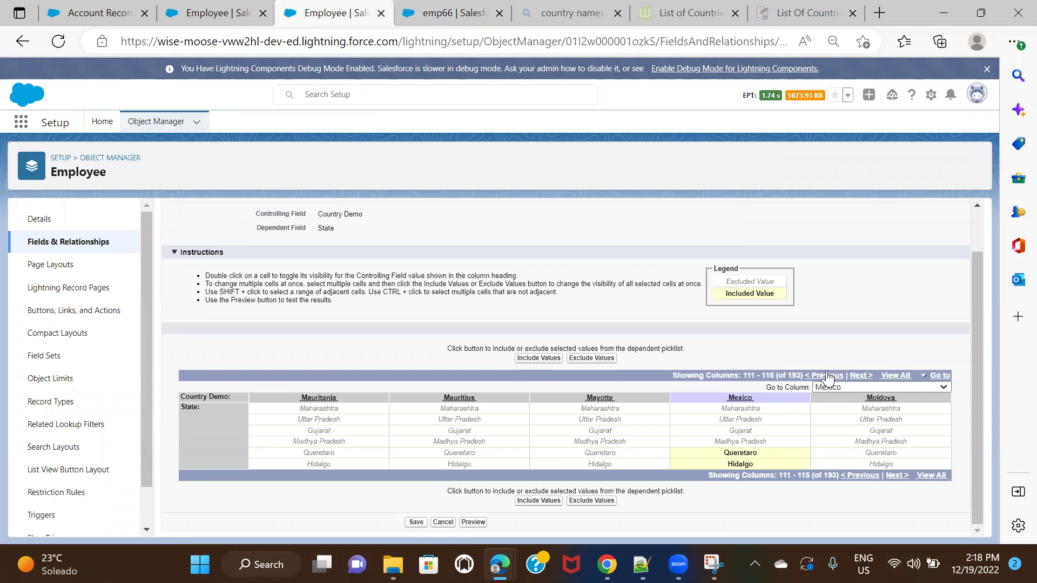
{"action": "left_click", "coordinate": [912, 387]}
{"action": "key", "text": "i"}
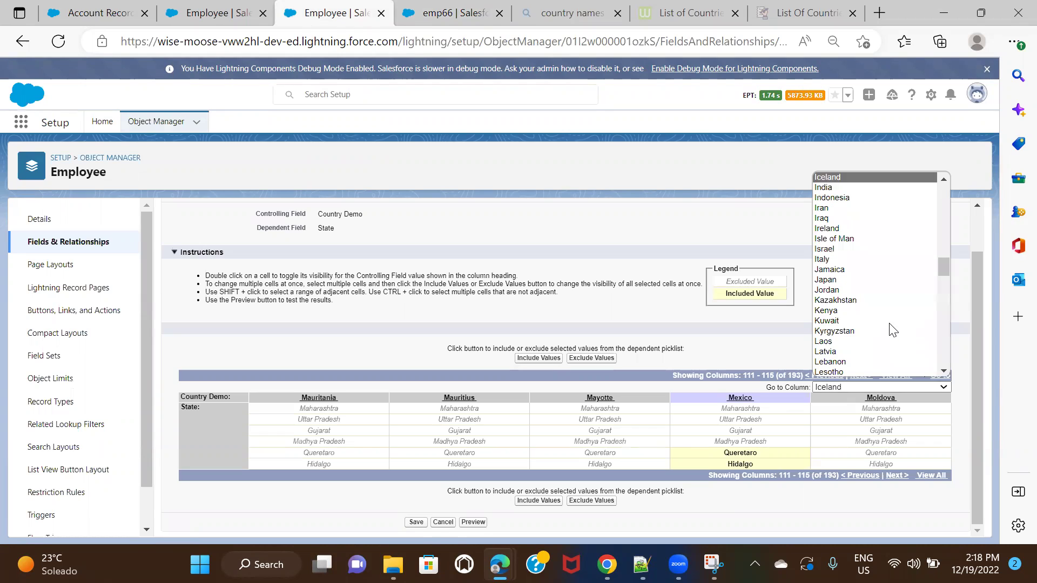
{"action": "key", "text": "i"}
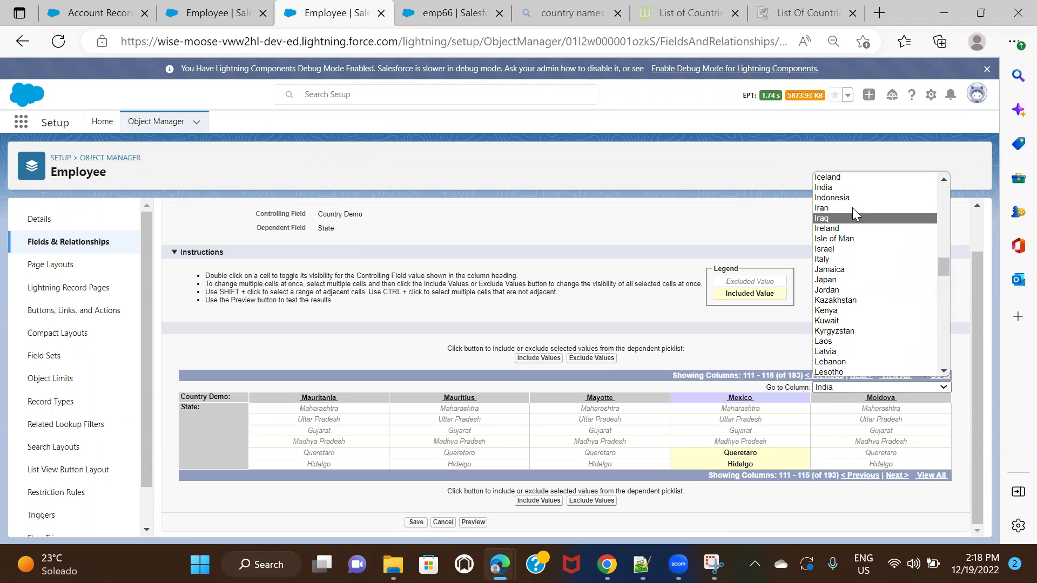
{"action": "left_click", "coordinate": [851, 187]}
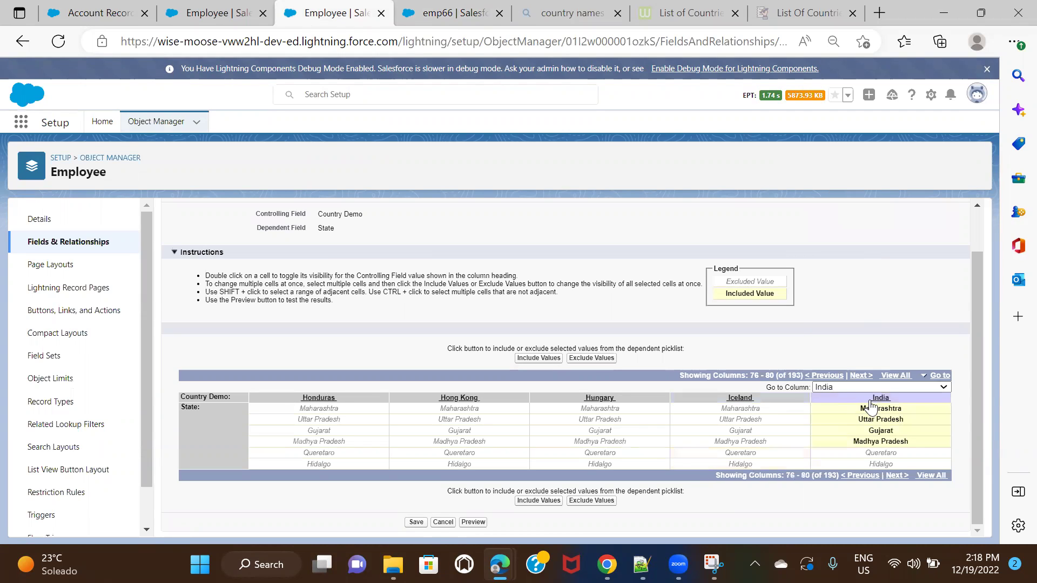
{"action": "left_click", "coordinate": [891, 432]}
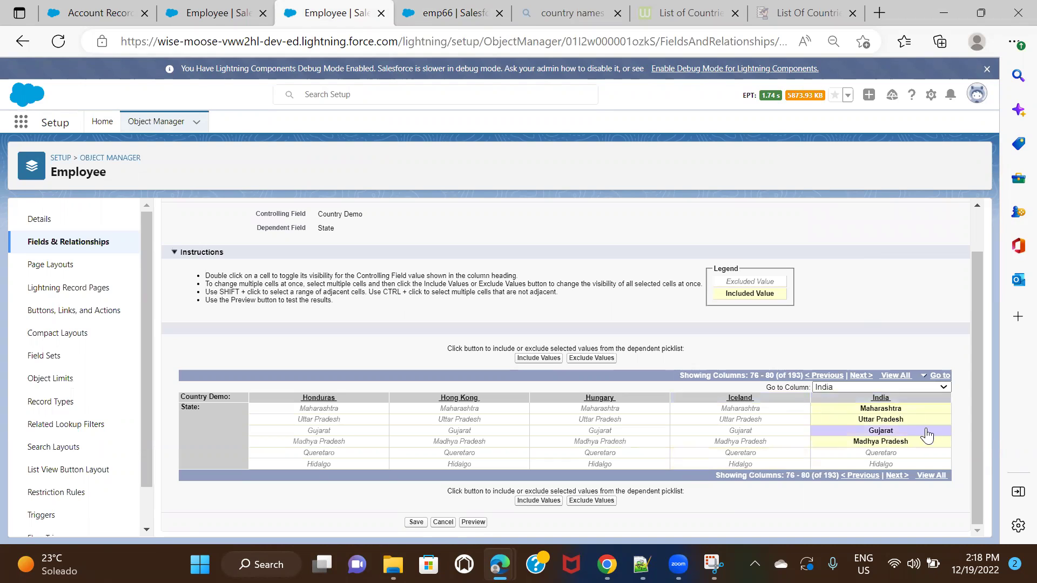
{"action": "left_click", "coordinate": [584, 361]}
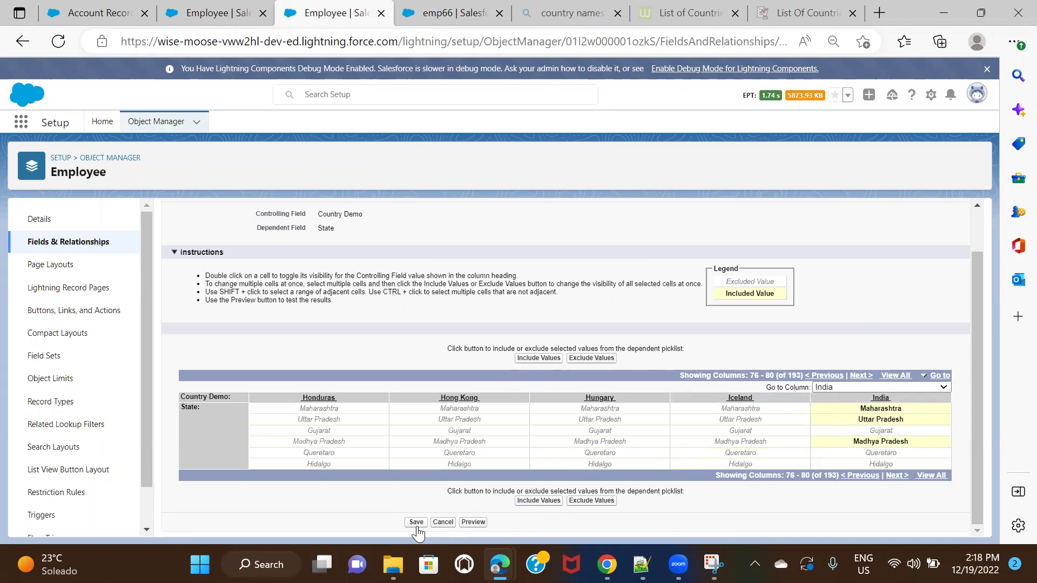
{"action": "left_click", "coordinate": [415, 522]}
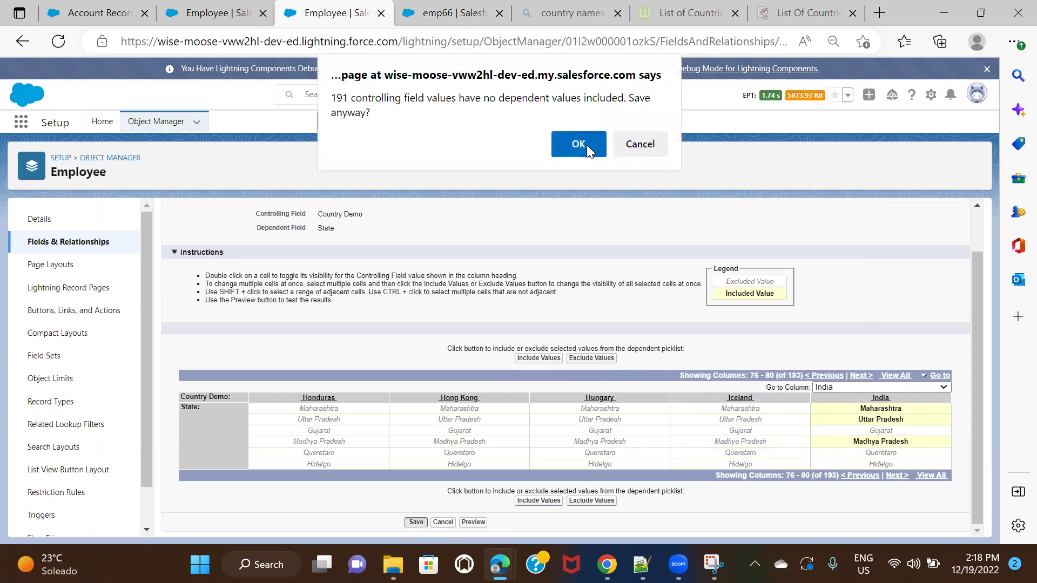
{"action": "left_click", "coordinate": [573, 145]}
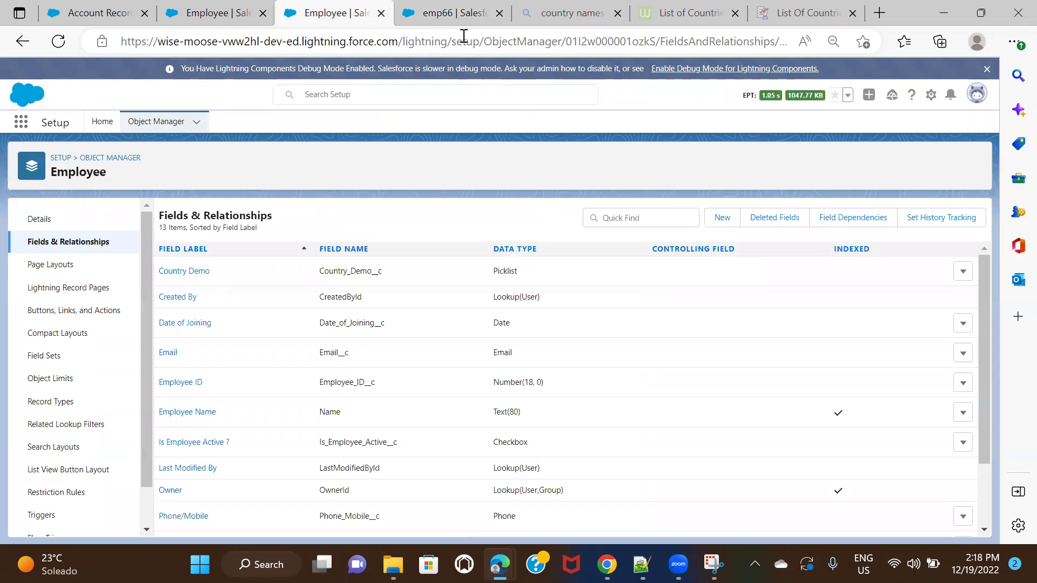
Reload the emp66 record and inspect the State options for India in its edit form.
{"action": "left_click", "coordinate": [458, 13]}
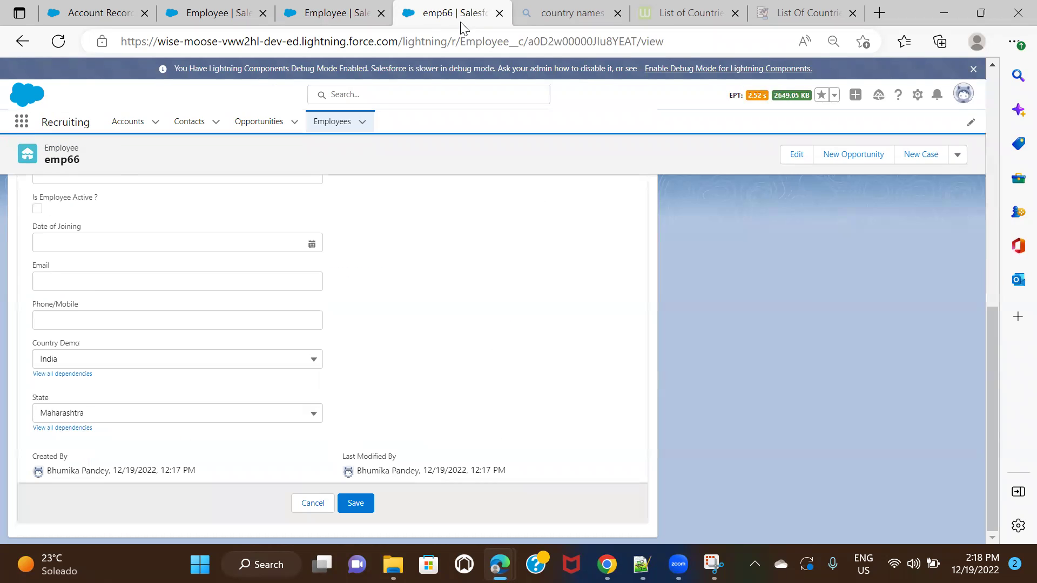
{"action": "left_click", "coordinate": [59, 43]}
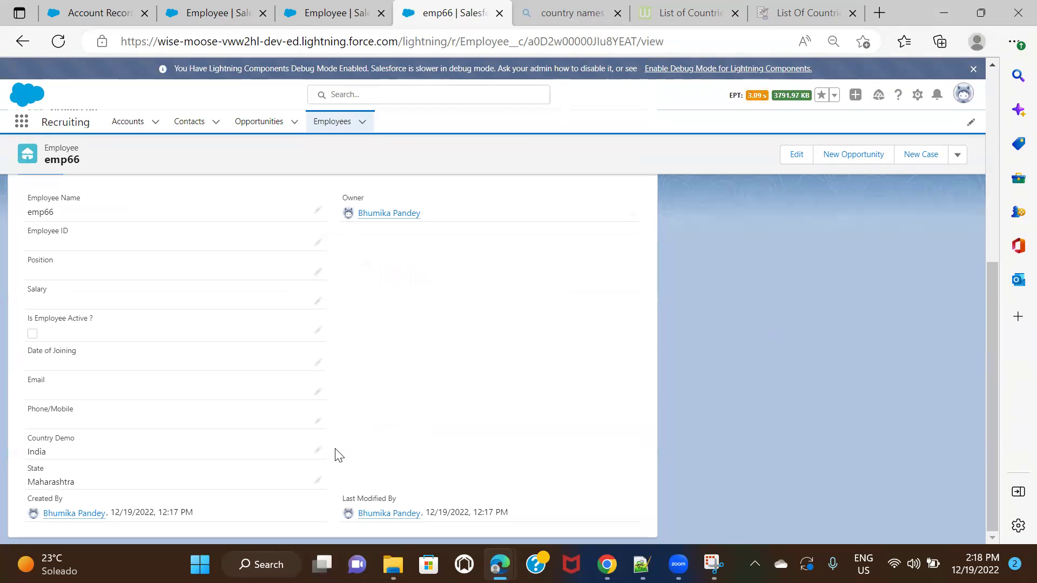
{"action": "left_click", "coordinate": [317, 450]}
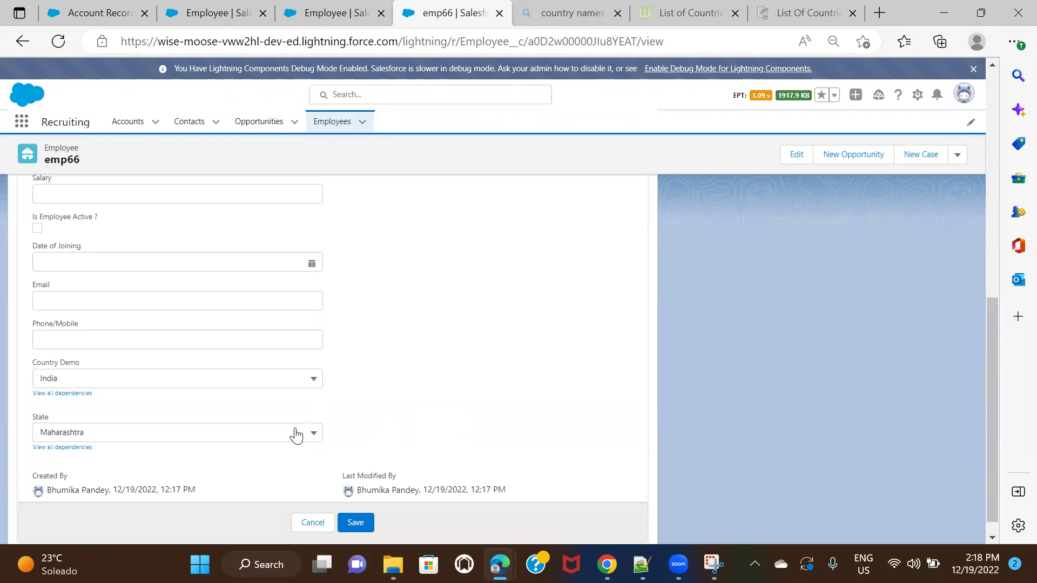
{"action": "left_click", "coordinate": [296, 433]}
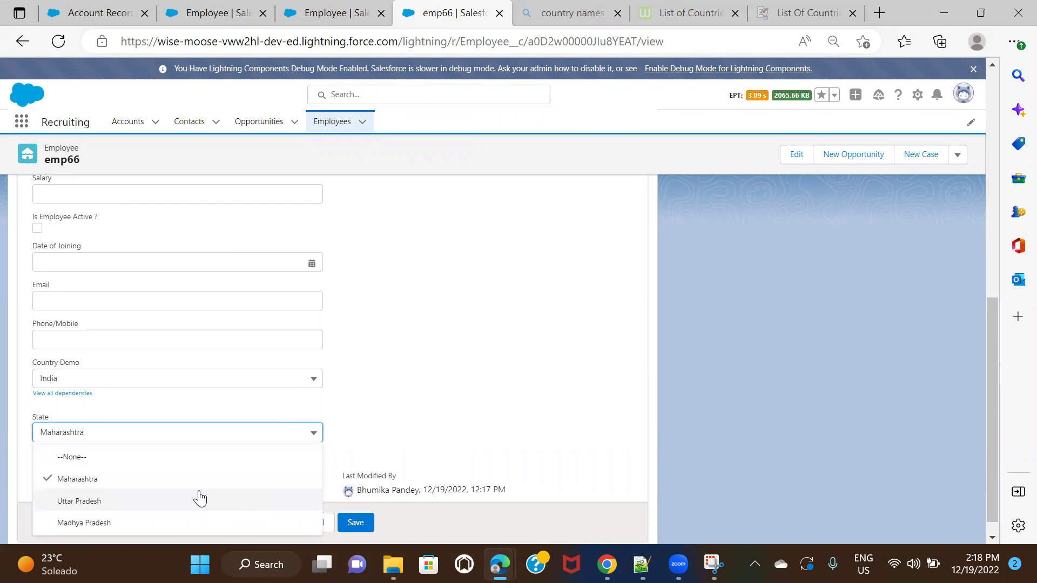
{"action": "left_click", "coordinate": [465, 399]}
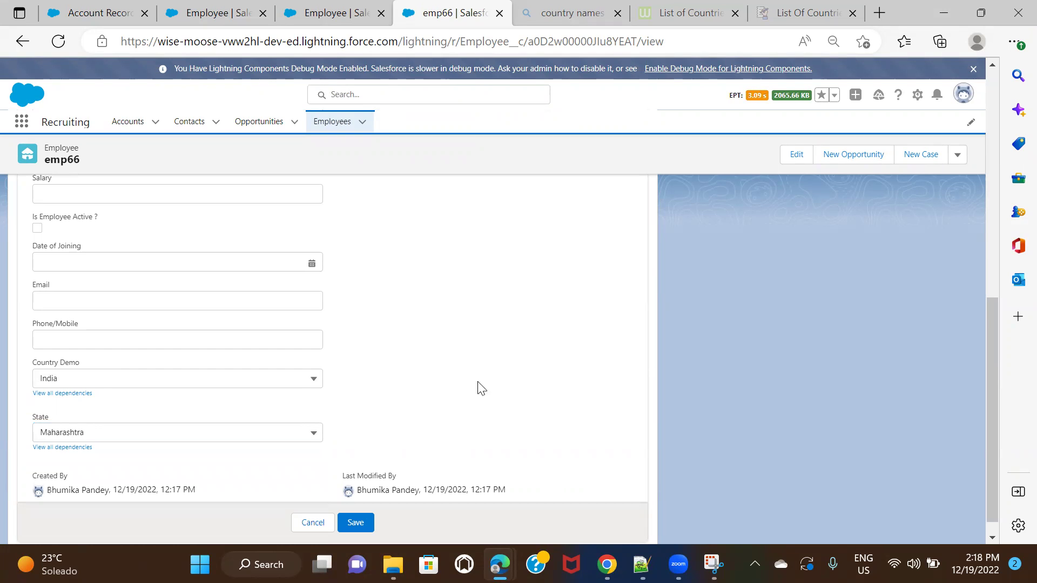
Find the State field on the Employee object by searching "stat" and check Gujarat in its picklist values.
{"action": "left_click", "coordinate": [331, 16]}
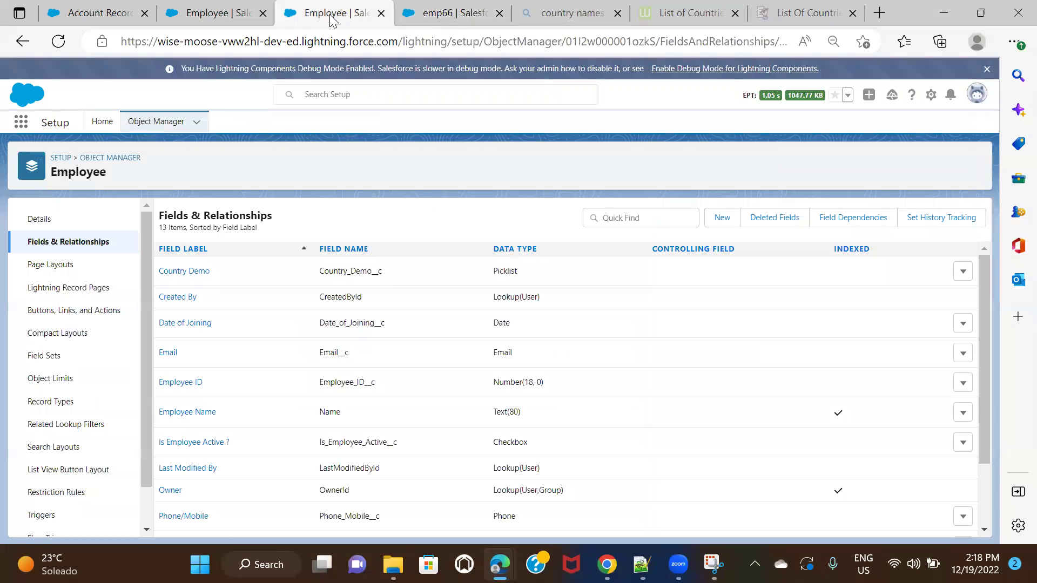
{"action": "left_click", "coordinate": [655, 225]}
{"action": "type", "text": "sta"}
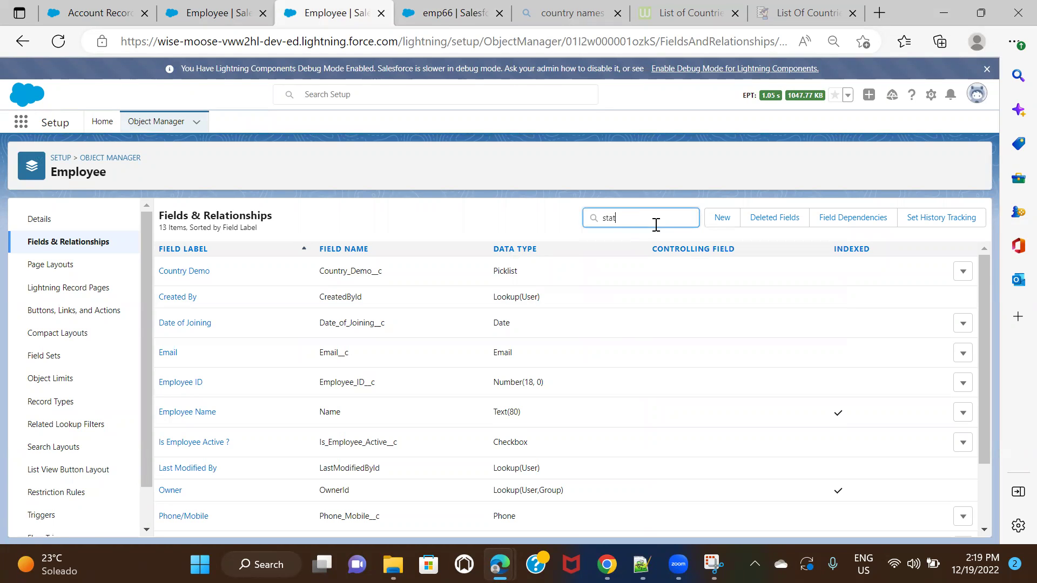
{"action": "type", "text": "t"}
{"action": "left_click", "coordinate": [168, 273]}
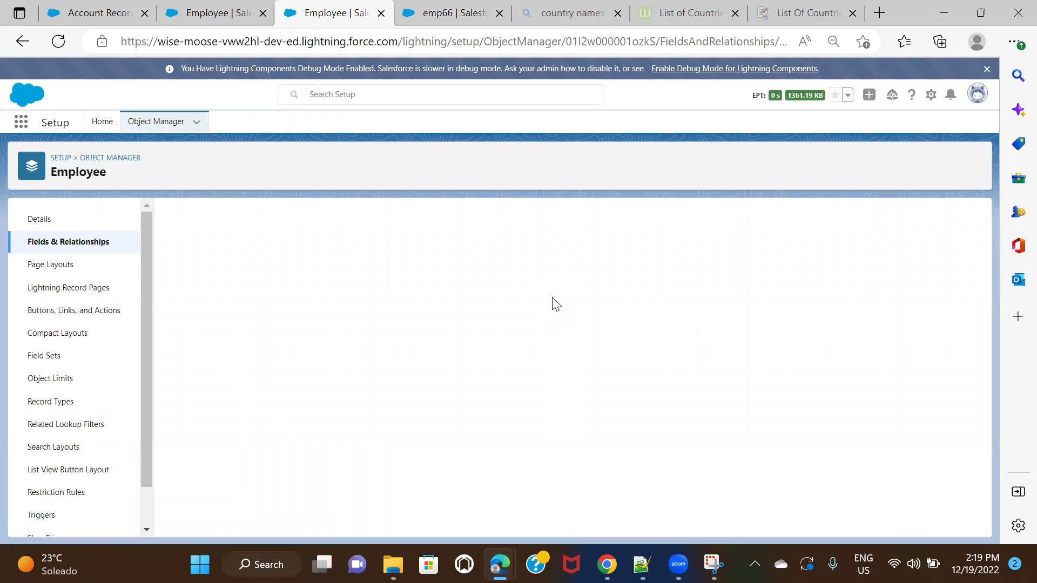
{"action": "scroll", "coordinate": [550, 303], "scroll_direction": "down", "scroll_amount": 6}
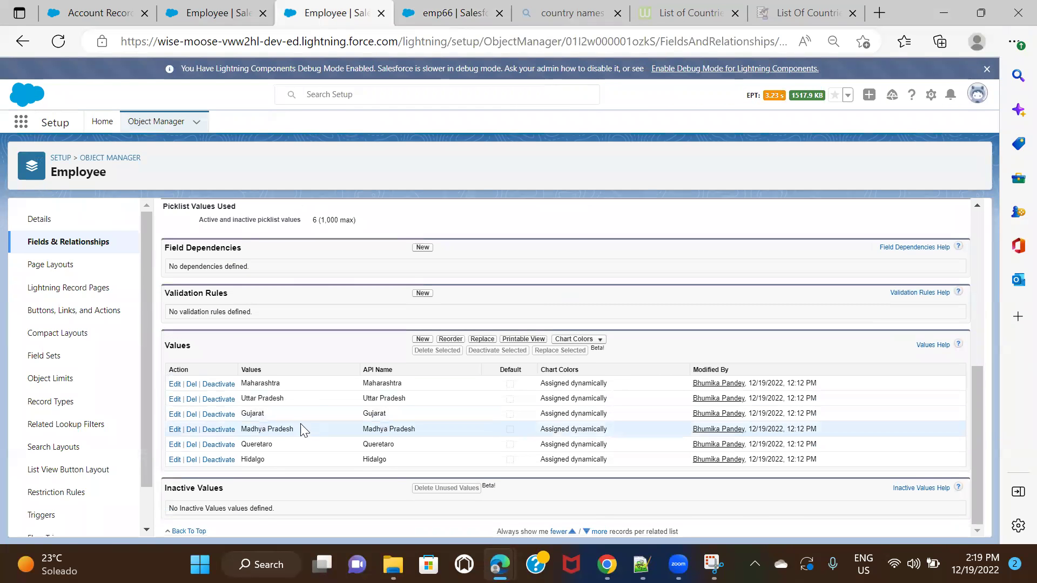
{"action": "double_click", "coordinate": [372, 414]}
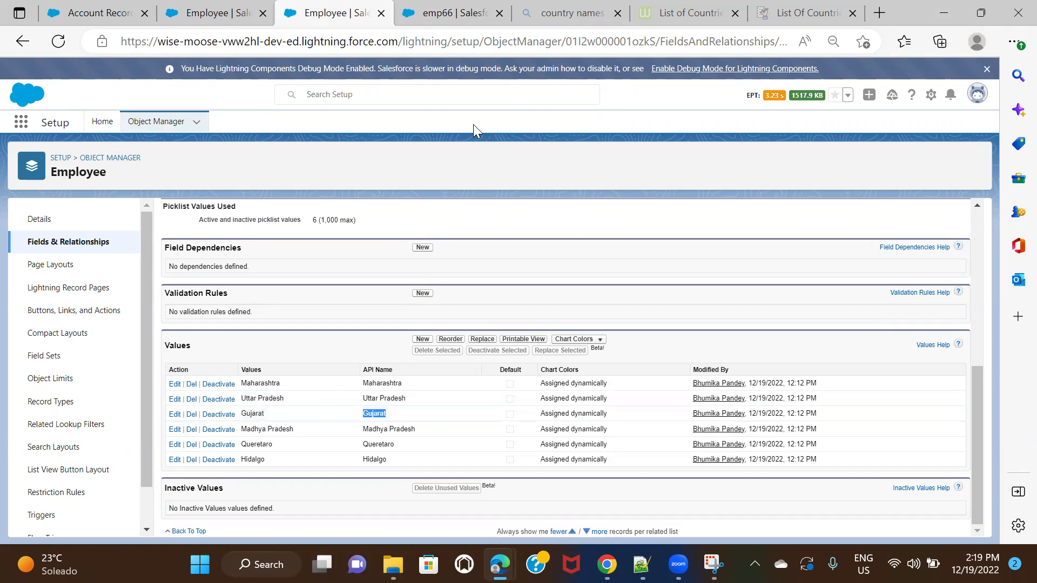
Return to the emp66 record and recheck its State picklist against the field's value list.
{"action": "left_click", "coordinate": [465, 13]}
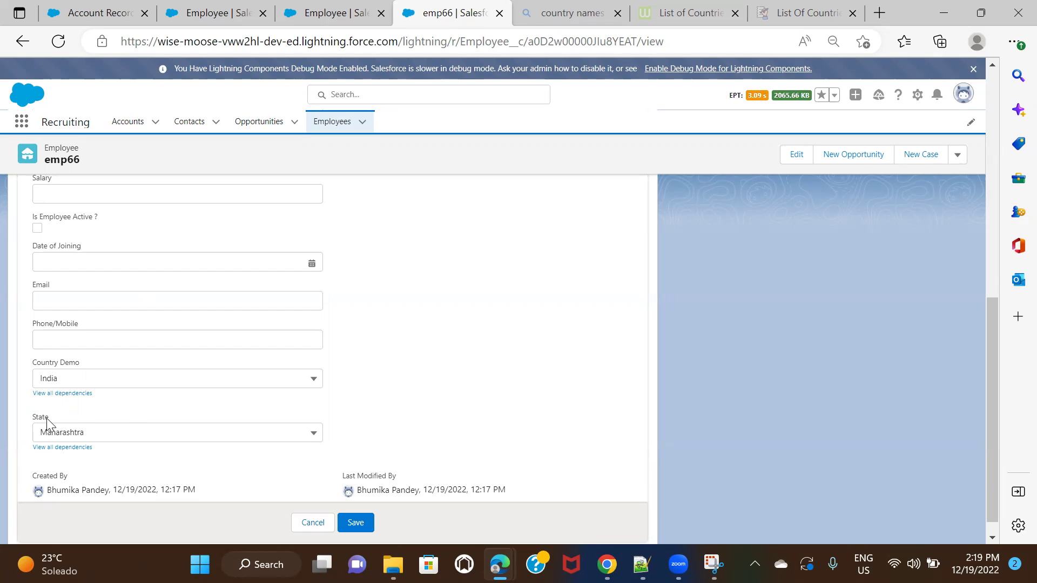
{"action": "left_click", "coordinate": [112, 439]}
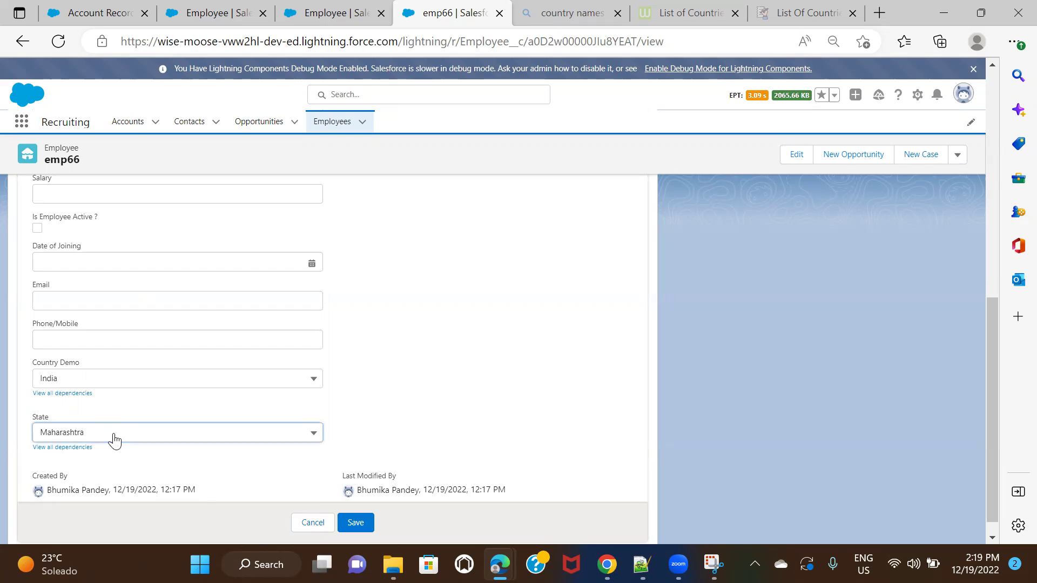
{"action": "left_click", "coordinate": [437, 385]}
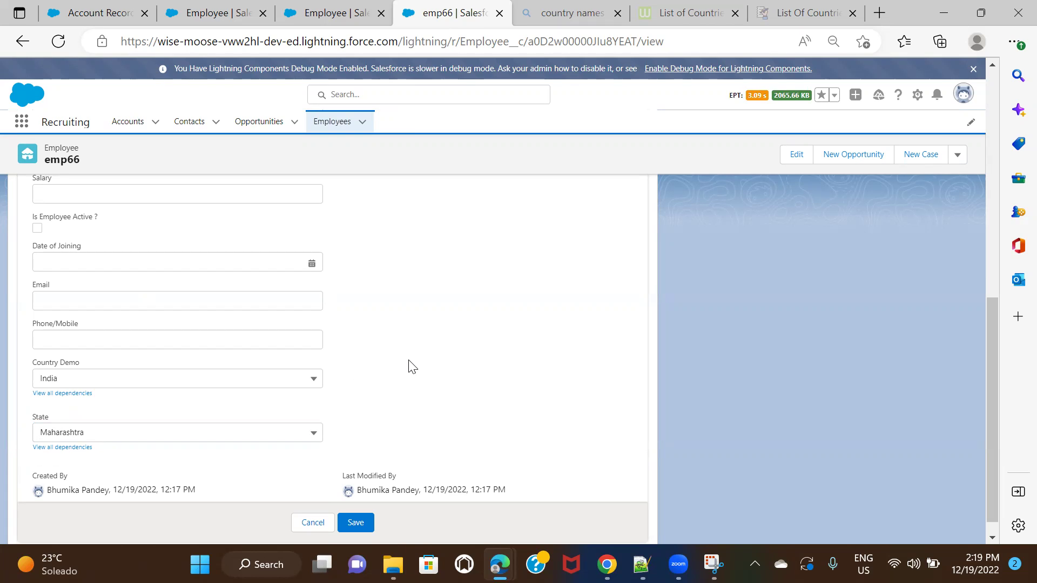
Review the Gujarat value and the controlling field in the State field's definition.
{"action": "left_click", "coordinate": [351, 16]}
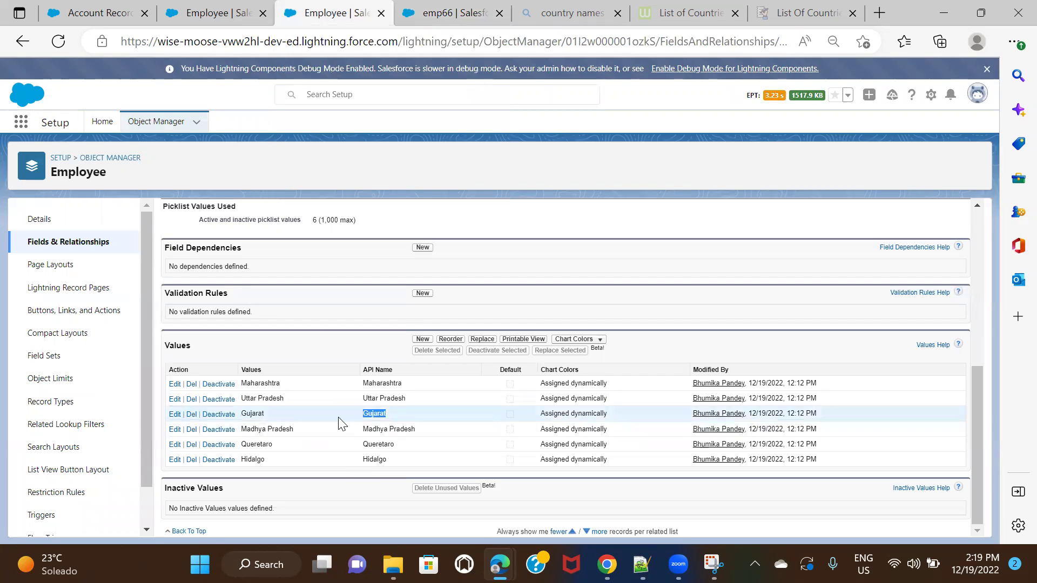
{"action": "double_click", "coordinate": [253, 415]}
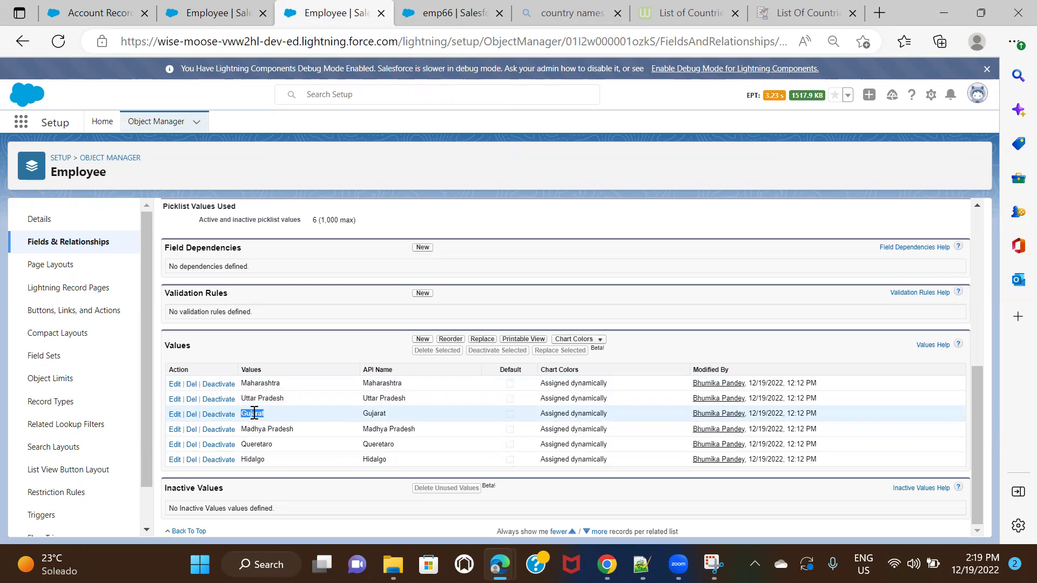
{"action": "left_click", "coordinate": [254, 413]}
{"action": "double_click", "coordinate": [253, 413]}
{"action": "scroll", "coordinate": [343, 416], "scroll_direction": "up", "scroll_amount": 5}
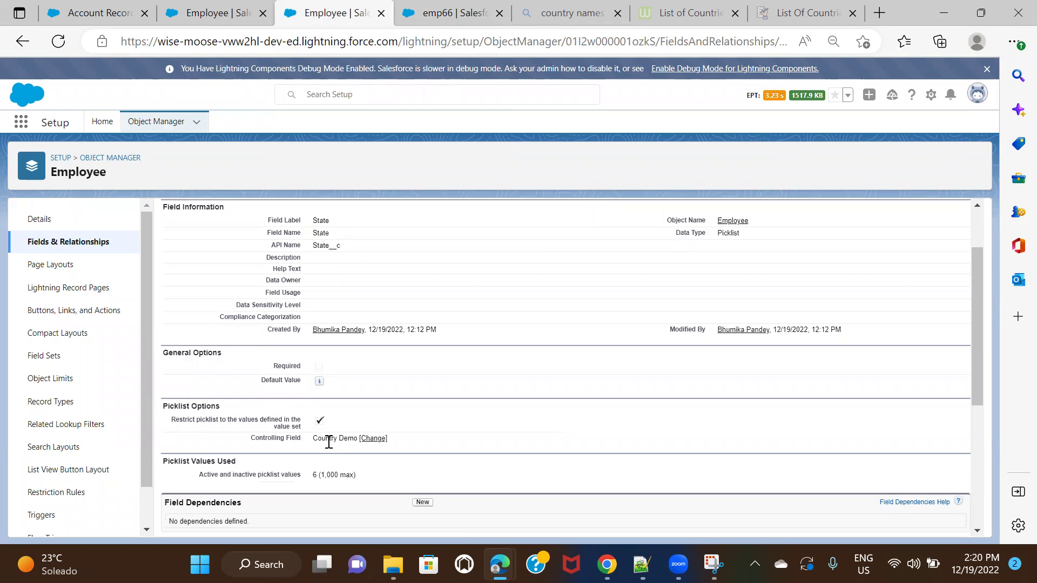
{"action": "scroll", "coordinate": [591, 362], "scroll_direction": "up", "scroll_amount": 1}
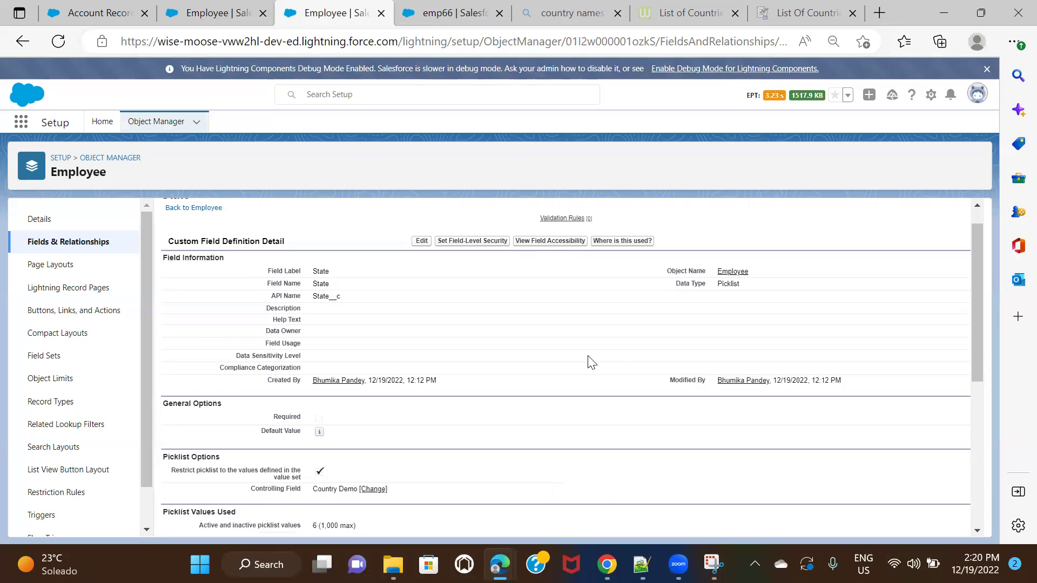
Open the field dependencies list of the Employee object.
{"action": "left_click", "coordinate": [56, 244]}
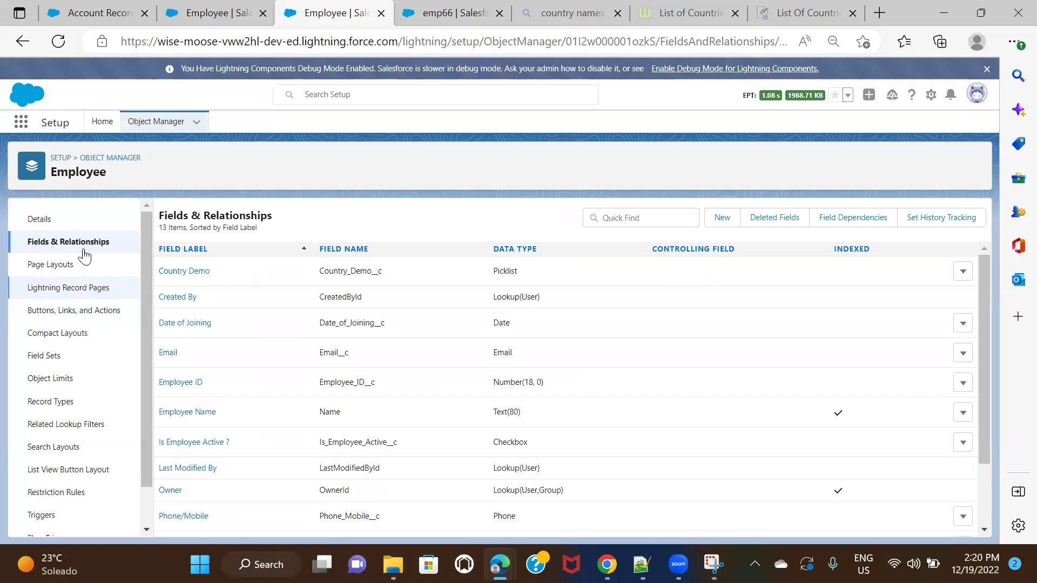
{"action": "left_click", "coordinate": [839, 226]}
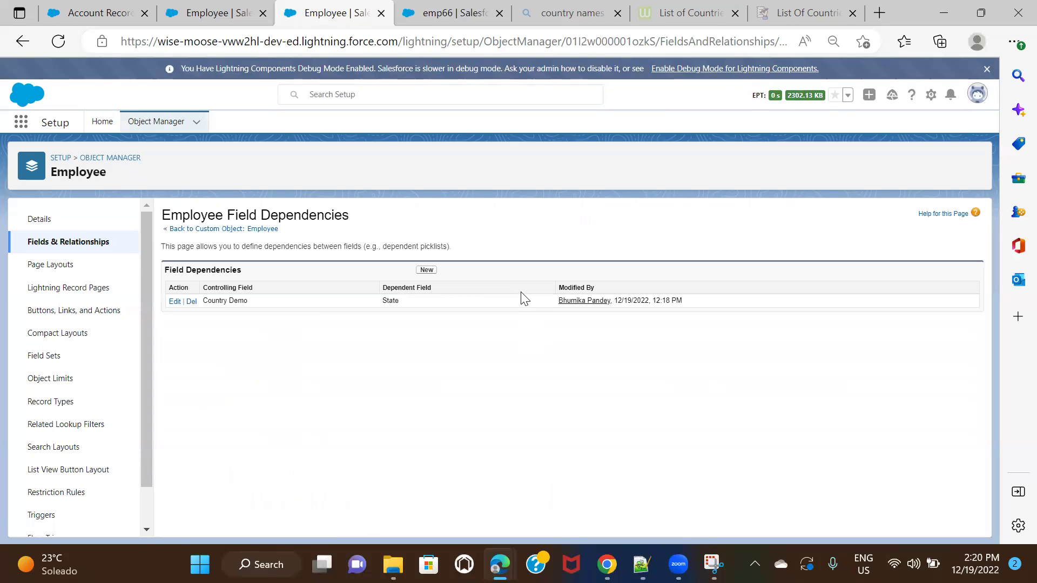